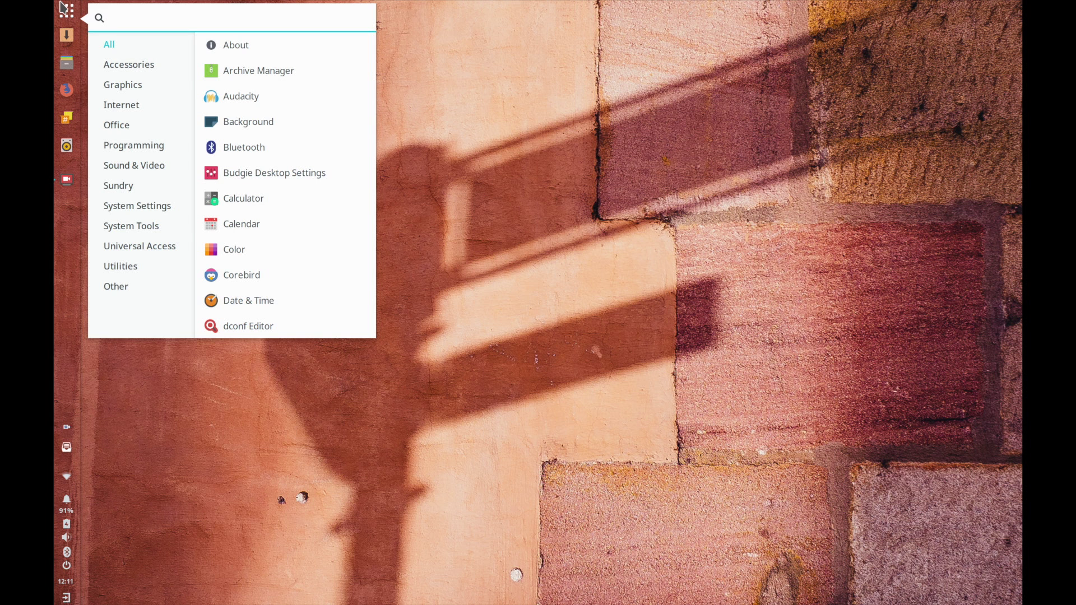
- Search the menu for 'sett' and launch Settings, opening on its Wi-Fi page
{"action": "type", "text": "sys"}
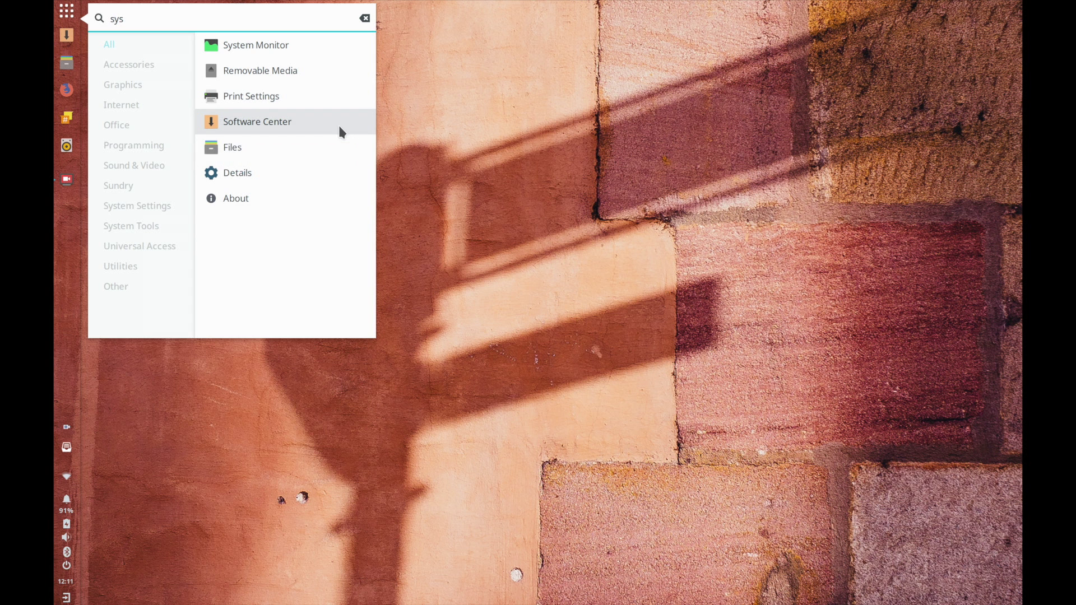
{"action": "key", "text": "BackSpace"}
{"action": "key", "text": "BackSpace"}
{"action": "key", "text": "BackSpace"}
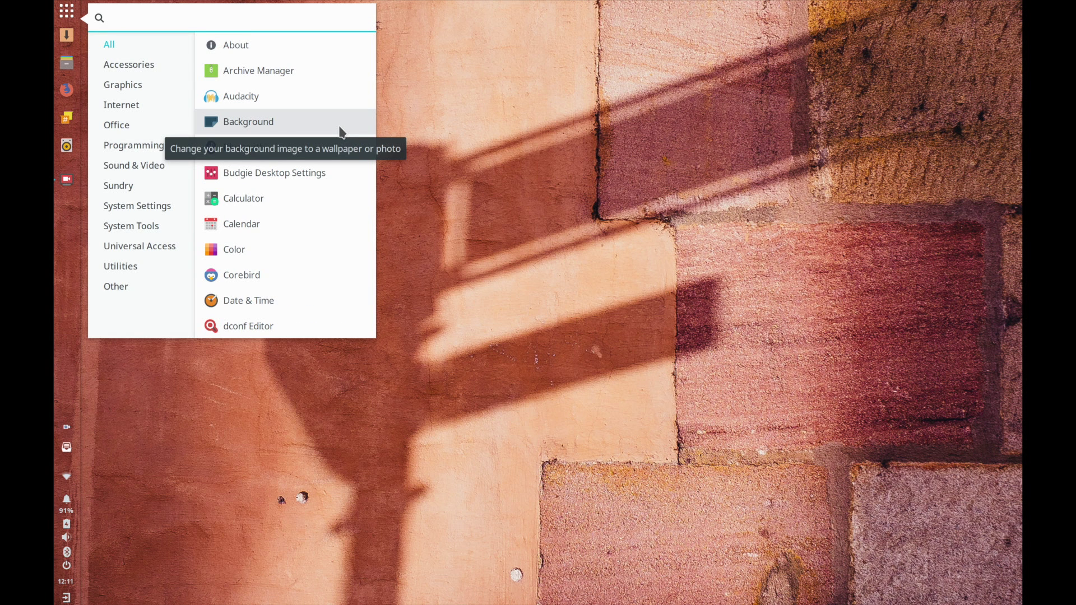
{"action": "type", "text": "sett"}
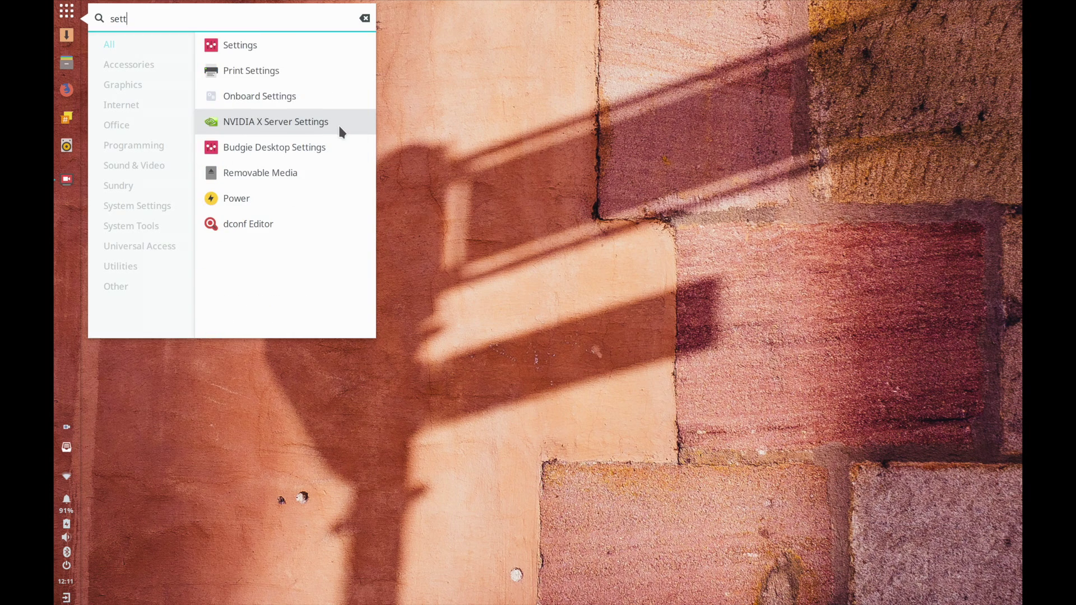
{"action": "left_click", "coordinate": [275, 53]}
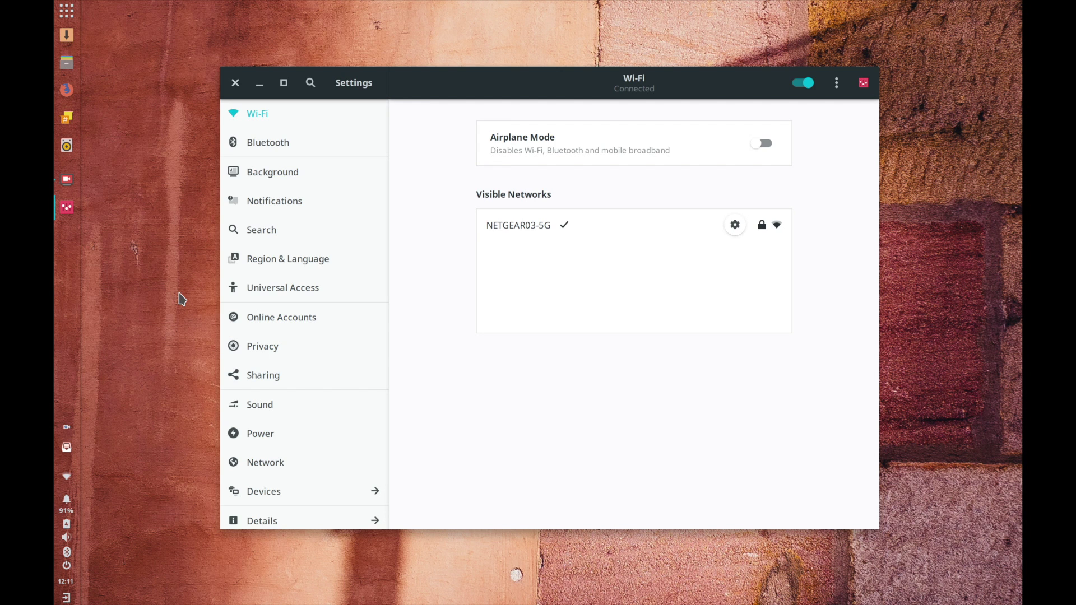
- Show the Background page with its wallpaper and lock screen images
{"action": "left_click", "coordinate": [278, 173]}
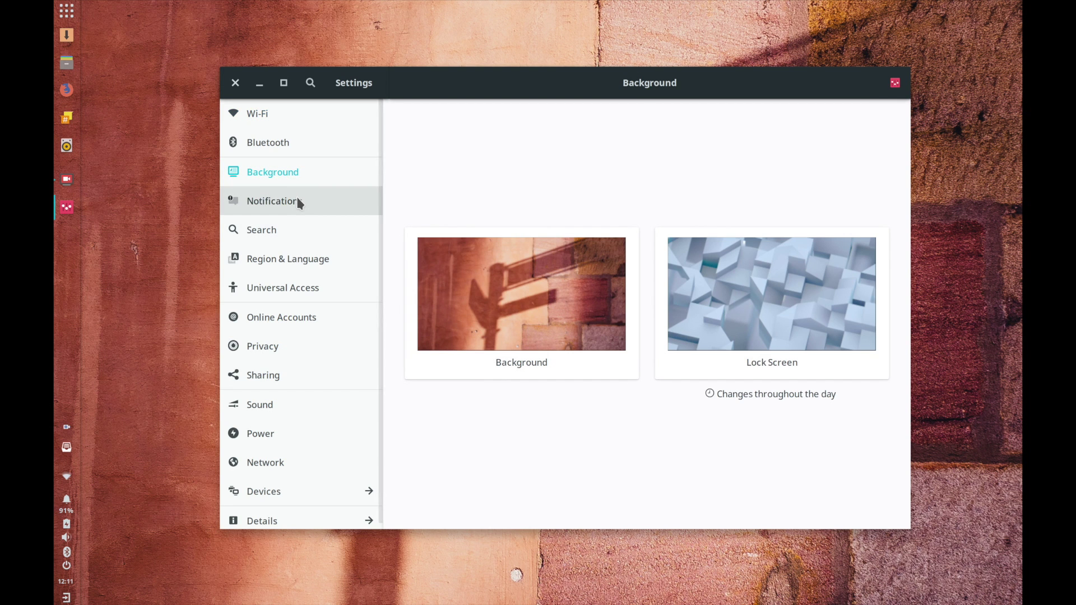
{"action": "scroll", "coordinate": [272, 224], "scroll_direction": "down", "scroll_amount": 1}
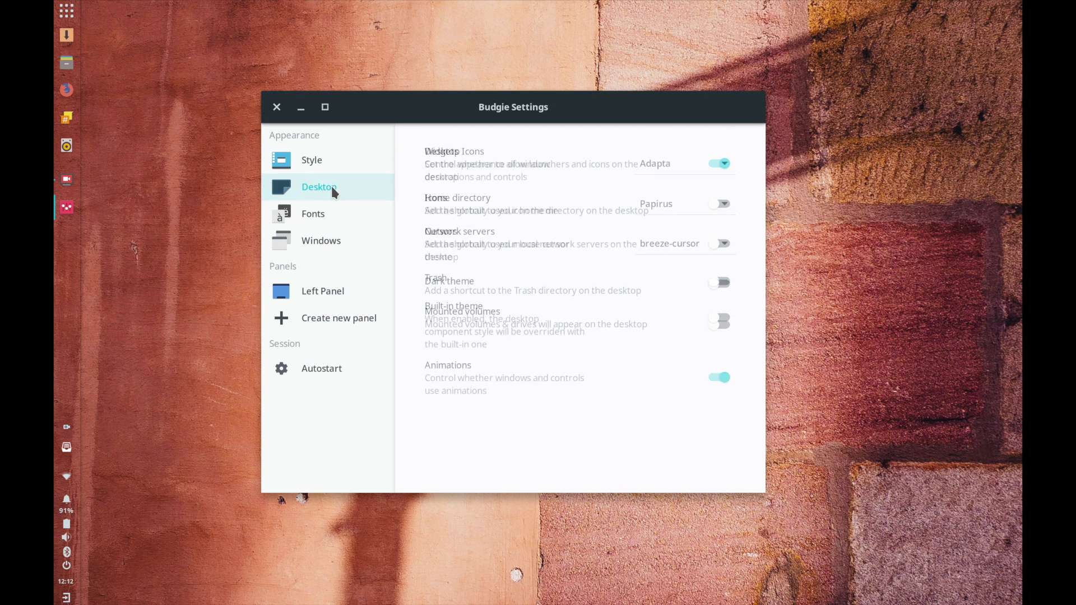
- Browse the Fonts, Windows, Style and Desktop pages, then close Budgie Desktop Settings
{"action": "left_click", "coordinate": [329, 213]}
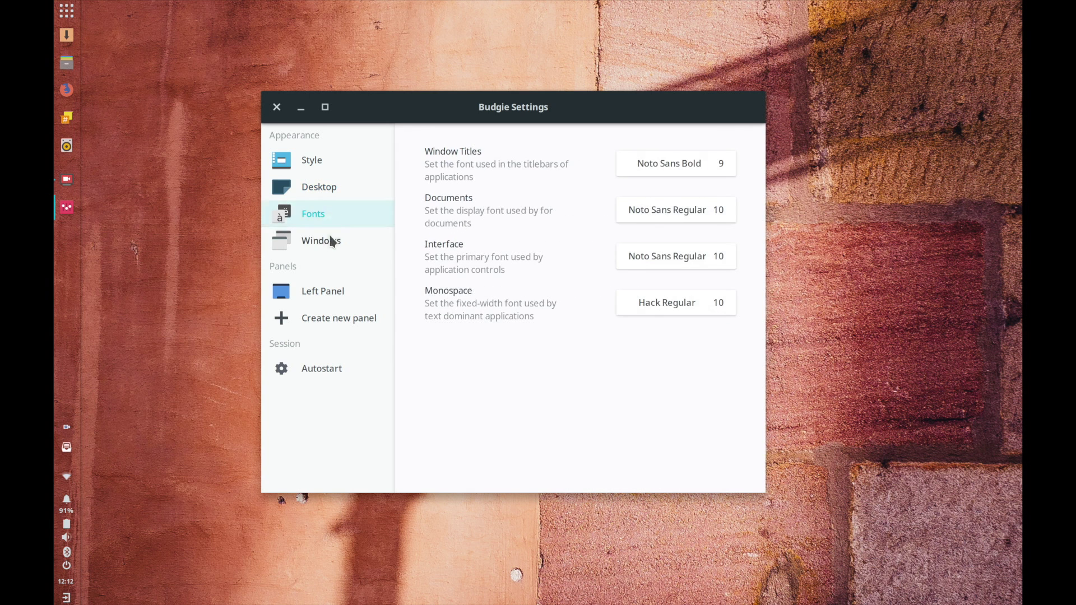
{"action": "left_click", "coordinate": [329, 251]}
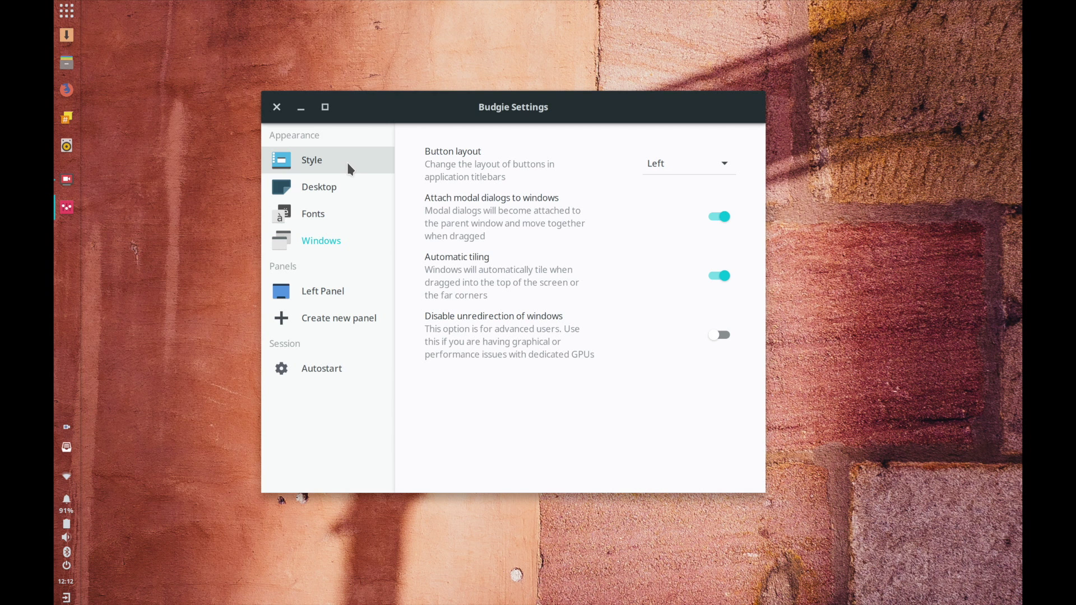
{"action": "left_click", "coordinate": [347, 168]}
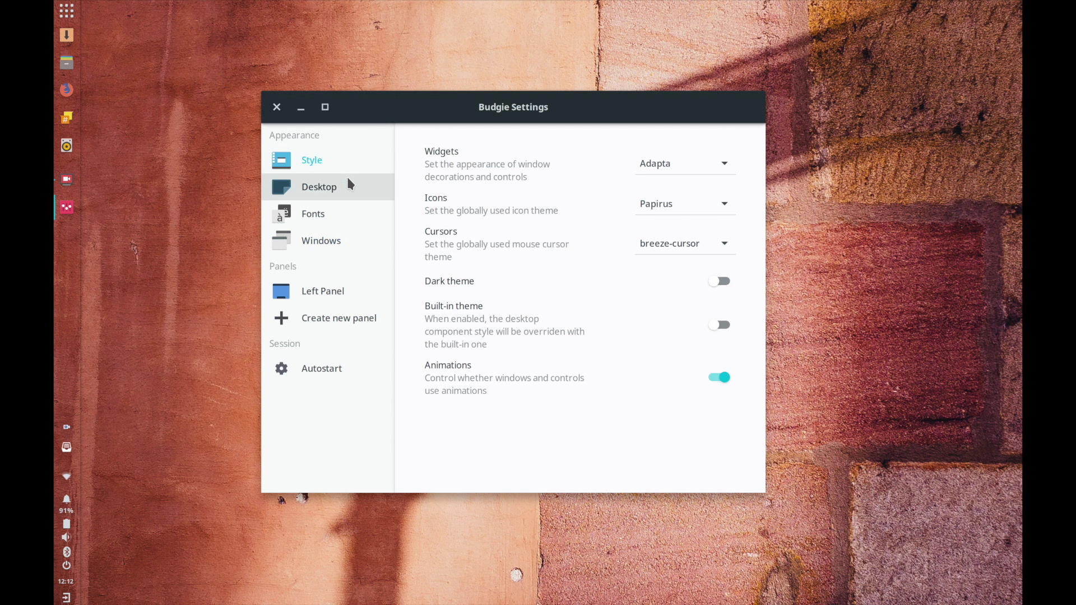
{"action": "left_click", "coordinate": [348, 179]}
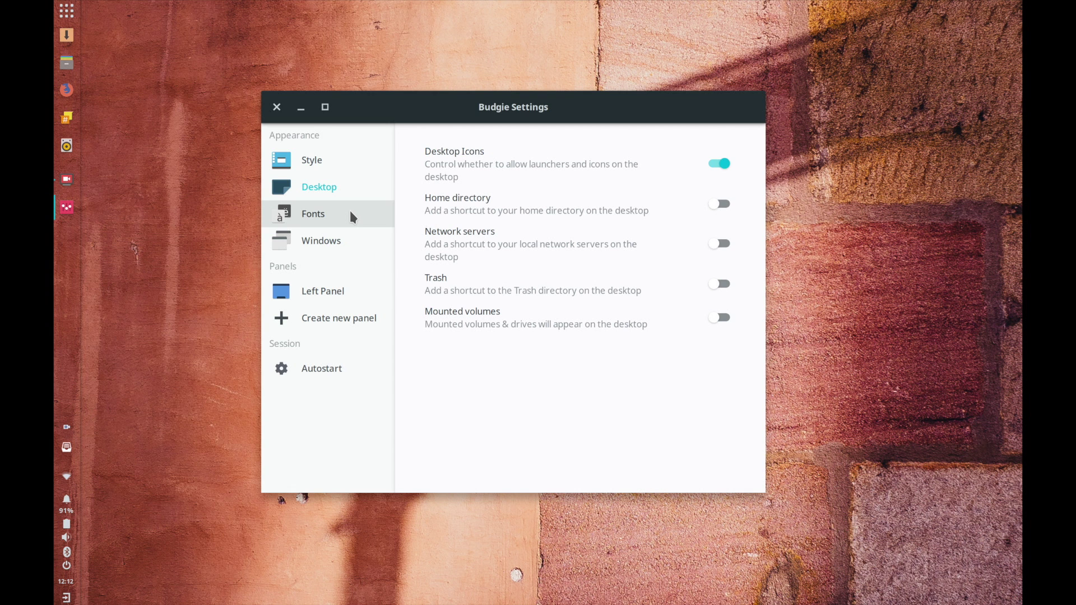
{"action": "left_click", "coordinate": [303, 222]}
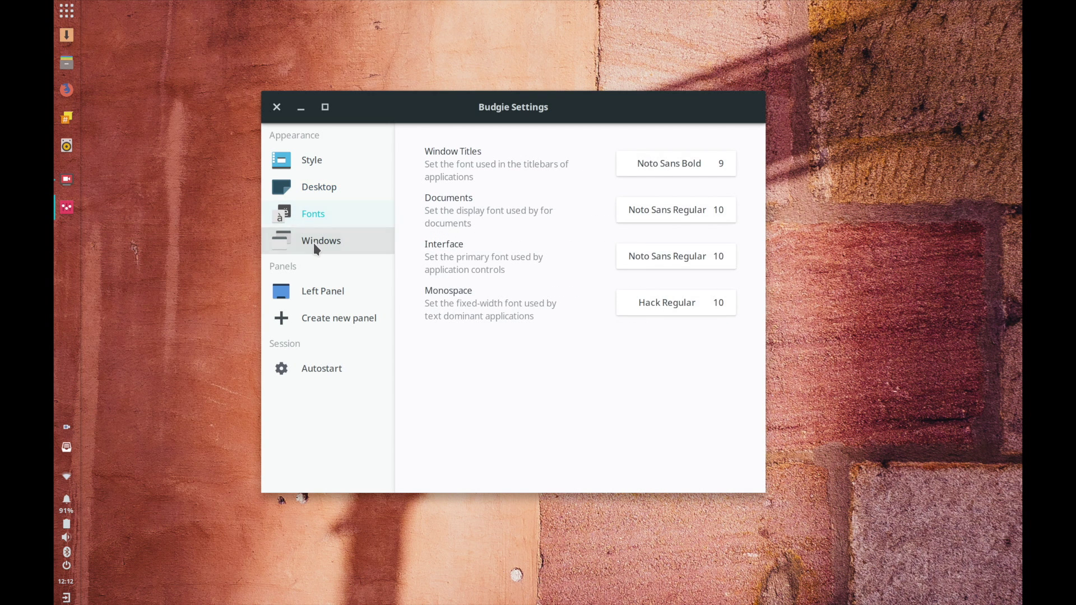
{"action": "left_click", "coordinate": [316, 244]}
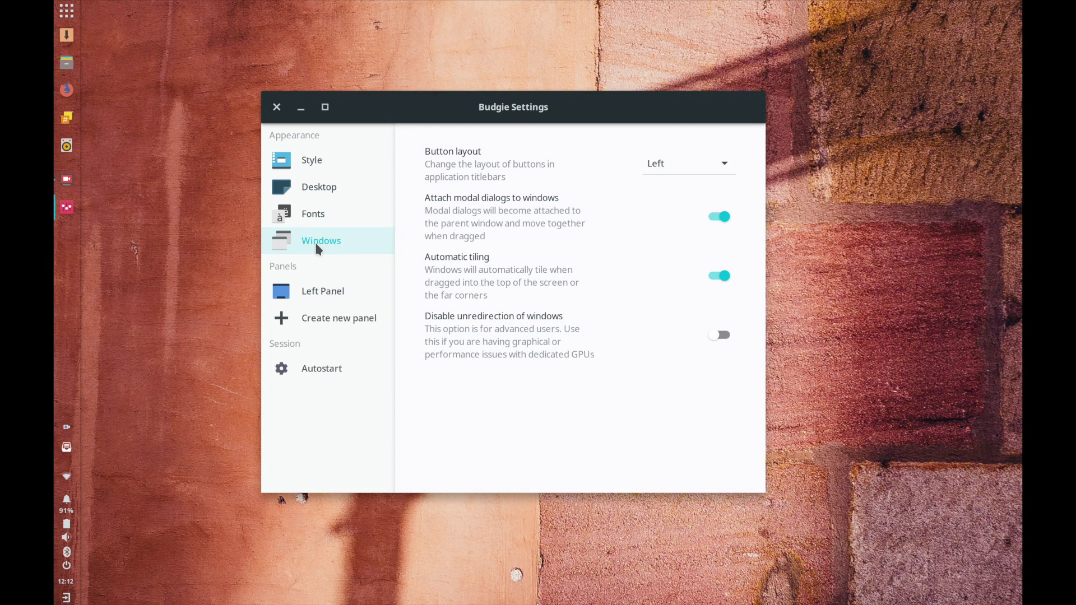
{"action": "left_click", "coordinate": [276, 108]}
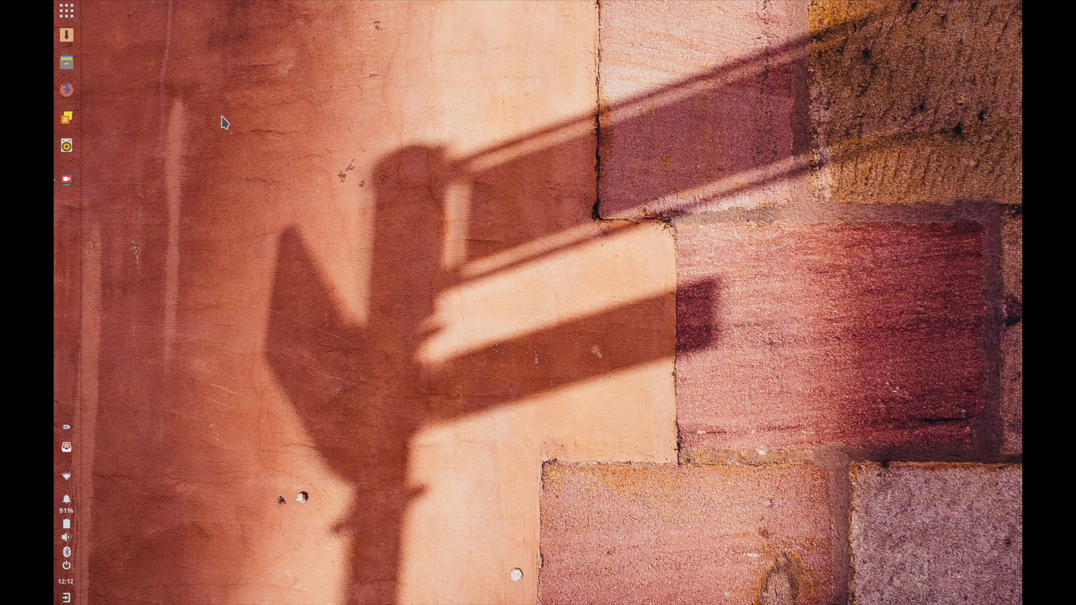
- Search the launcher for 'firma', then for 'music' to find music players
{"action": "key", "text": "super"}
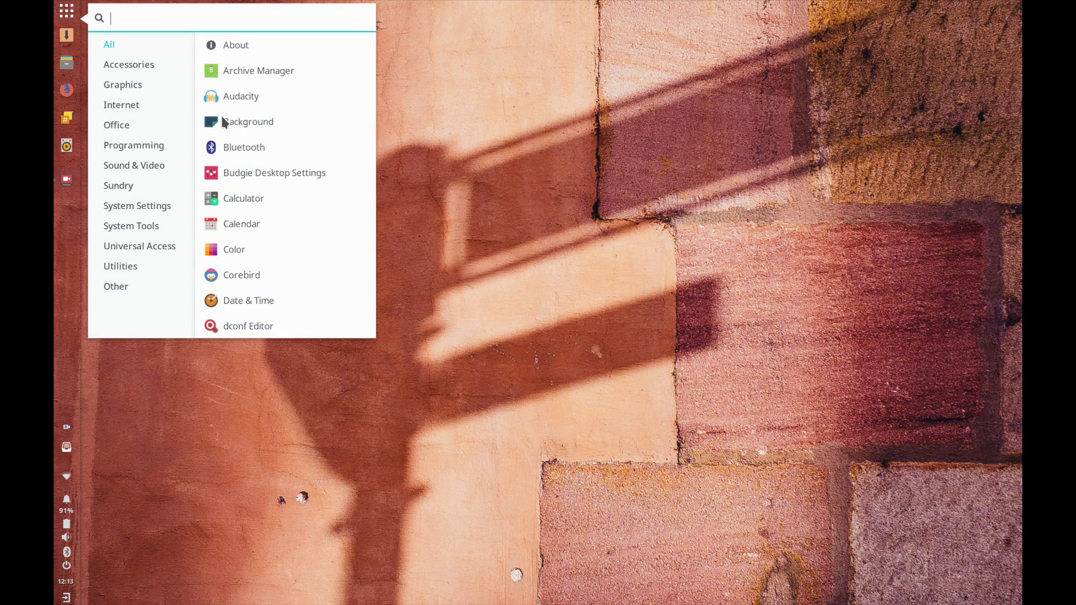
{"action": "type", "text": "firma"}
{"action": "key", "text": "BackSpace"}
{"action": "key", "text": "BackSpace"}
{"action": "key", "text": "BackSpace"}
{"action": "key", "text": "BackSpace"}
{"action": "key", "text": "BackSpace"}
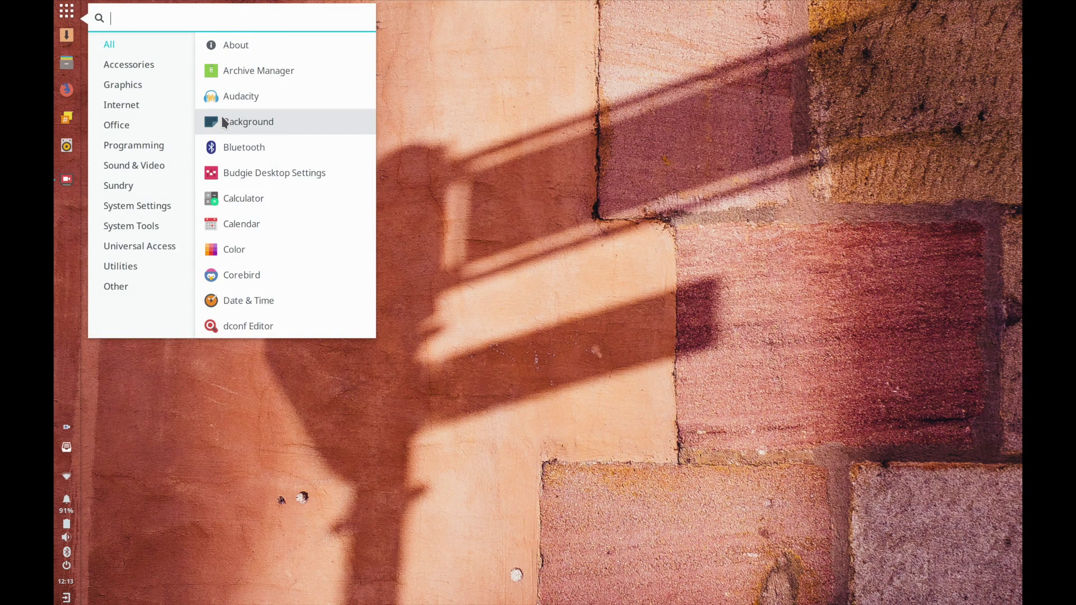
{"action": "type", "text": "music"}
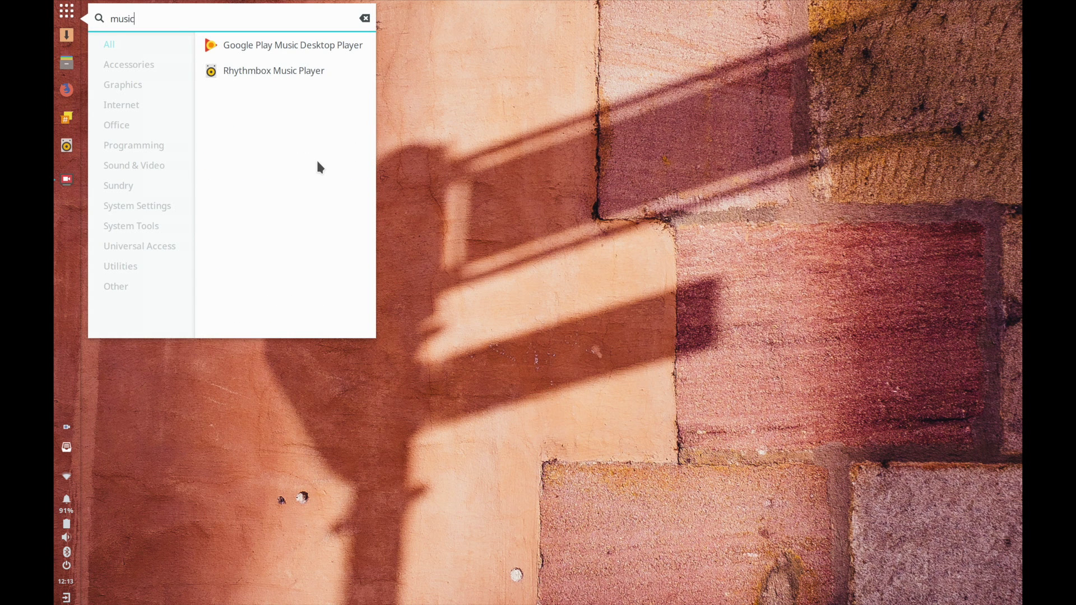
{"action": "key", "text": "Escape"}
{"action": "key", "text": "super"}
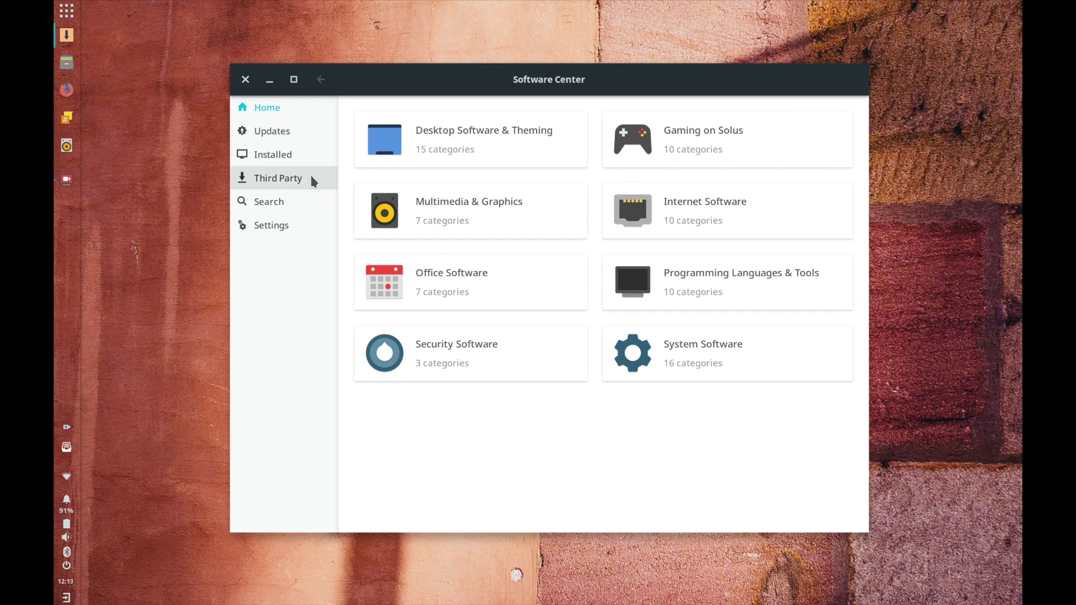
- Search for the mbpfan fan control package, view its details, then close Software Center
{"action": "left_click", "coordinate": [266, 200]}
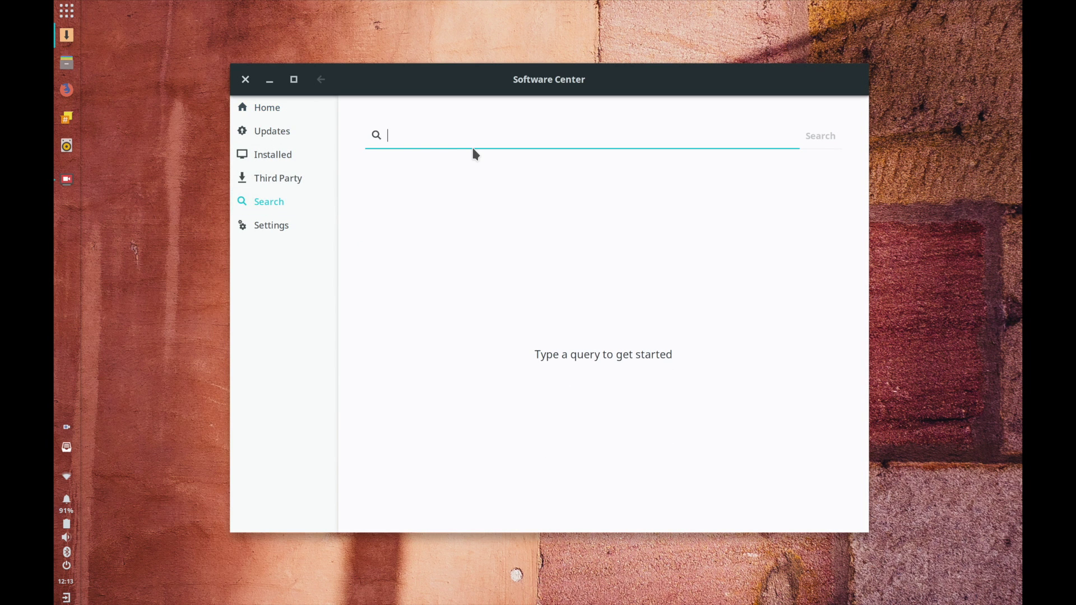
{"action": "type", "text": "macf"}
{"action": "type", "text": "an"}
{"action": "key", "text": "BackSpace"}
{"action": "key", "text": "BackSpace"}
{"action": "key", "text": "BackSpace"}
{"action": "key", "text": "BackSpace"}
{"action": "key", "text": "BackSpace"}
{"action": "type", "text": "bpfan"}
{"action": "key", "text": "Return"}
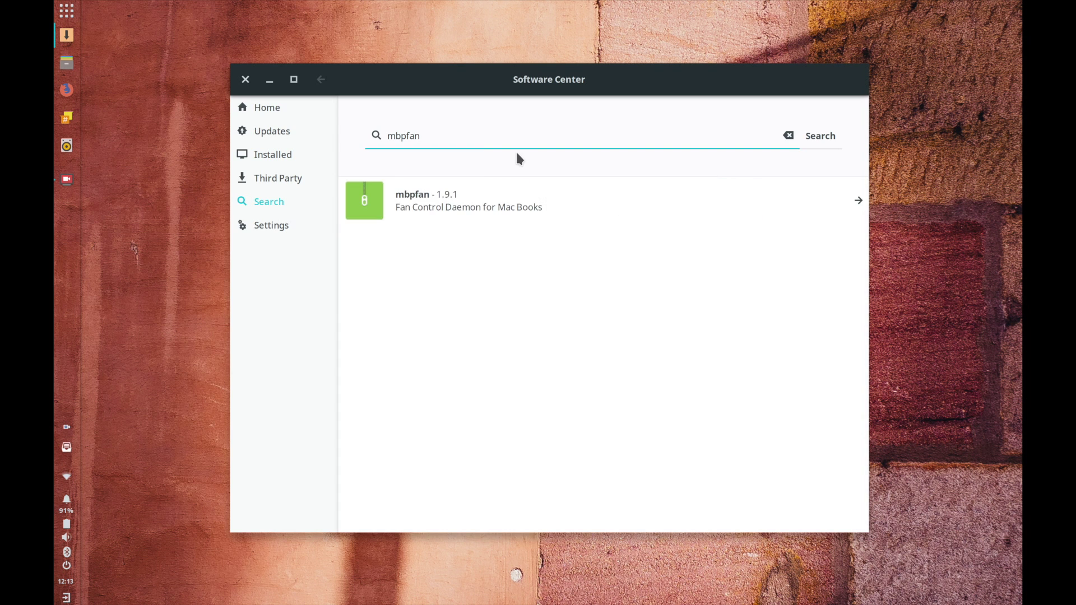
{"action": "left_click", "coordinate": [471, 211]}
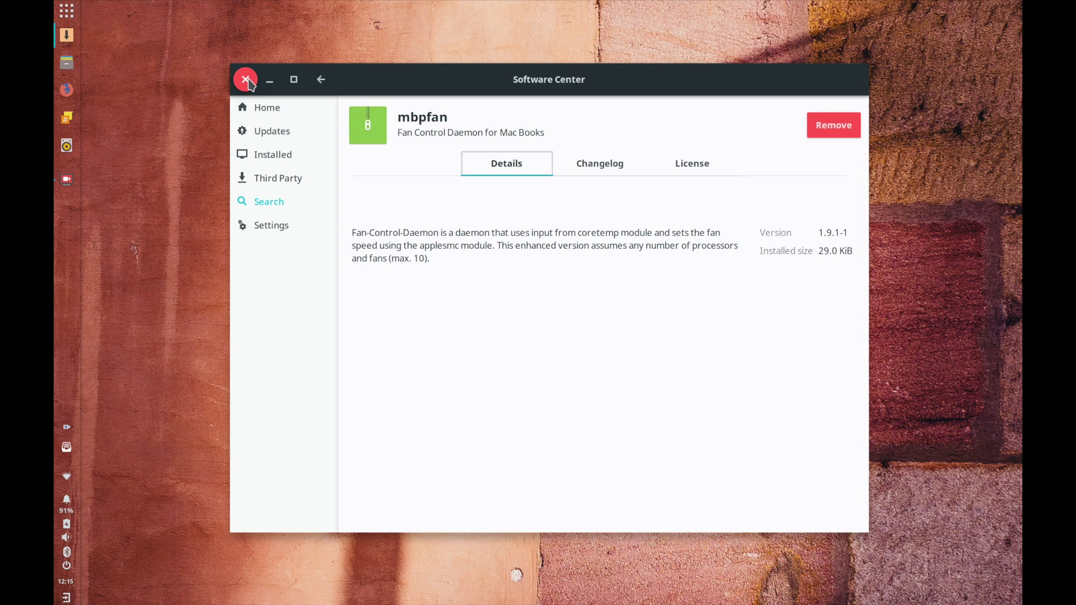
{"action": "left_click", "coordinate": [246, 79]}
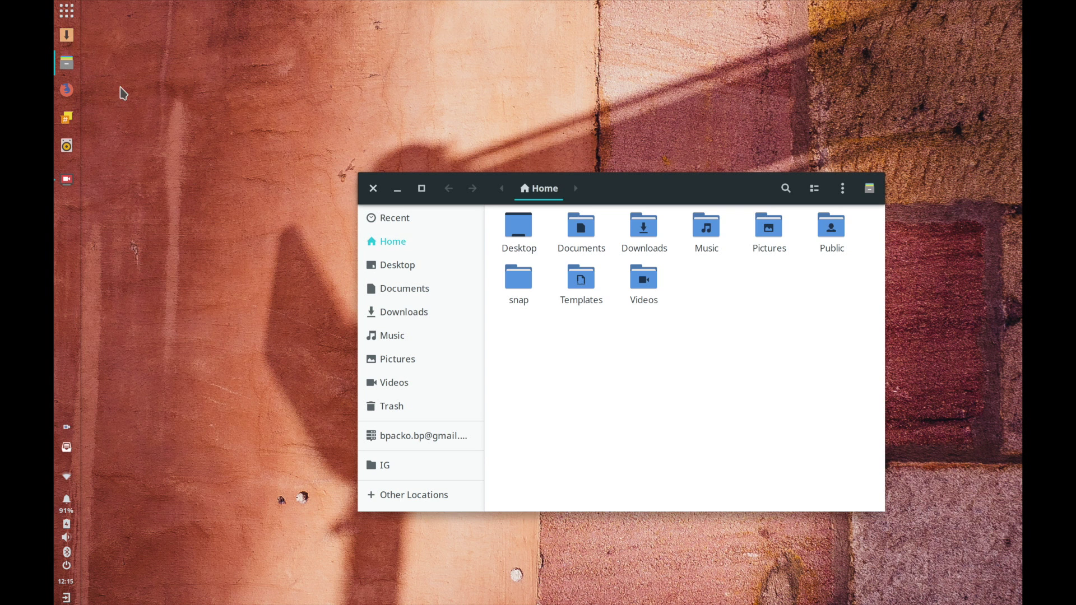
- Launch Firefox from the dock to a New Tab page
{"action": "left_click", "coordinate": [67, 91]}
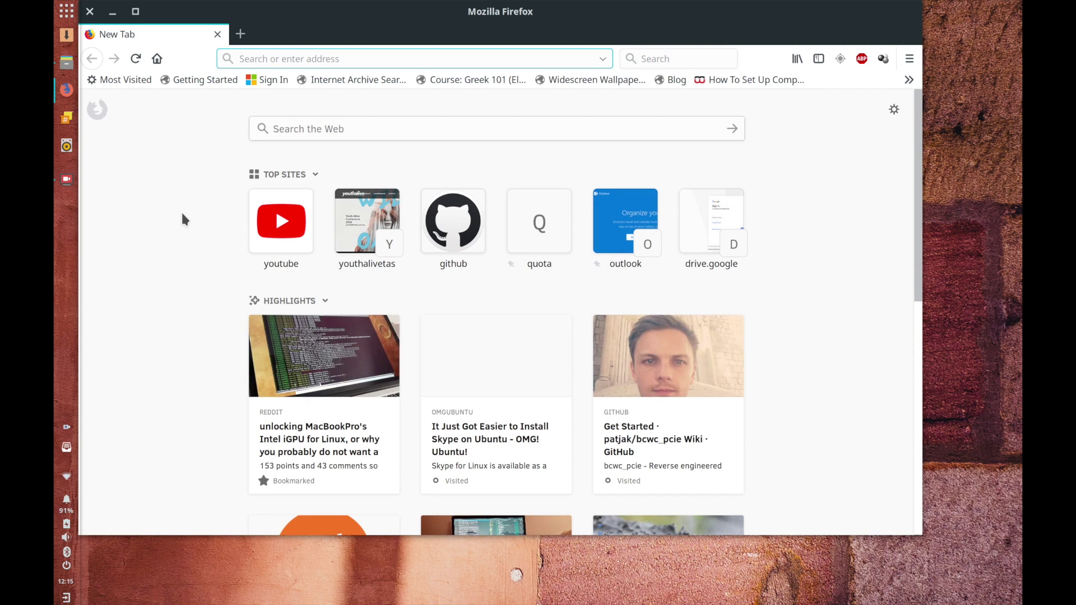
- Scroll through the Firefox New Tab top sites and highlights, then reopen Software Center
{"action": "scroll", "coordinate": [182, 215], "scroll_direction": "down", "scroll_amount": 5}
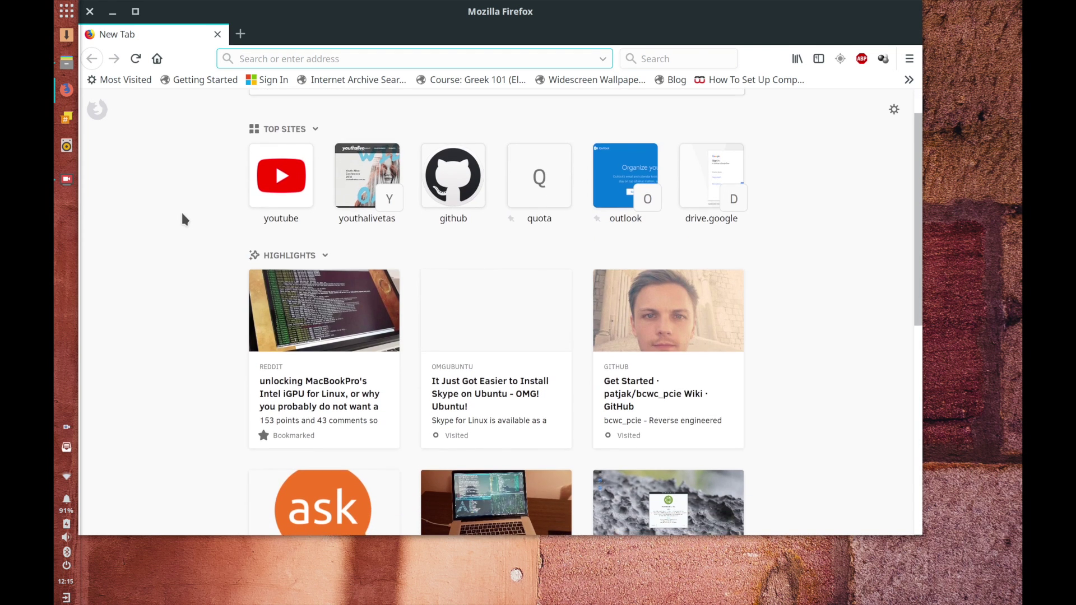
{"action": "scroll", "coordinate": [182, 215], "scroll_direction": "down", "scroll_amount": 2}
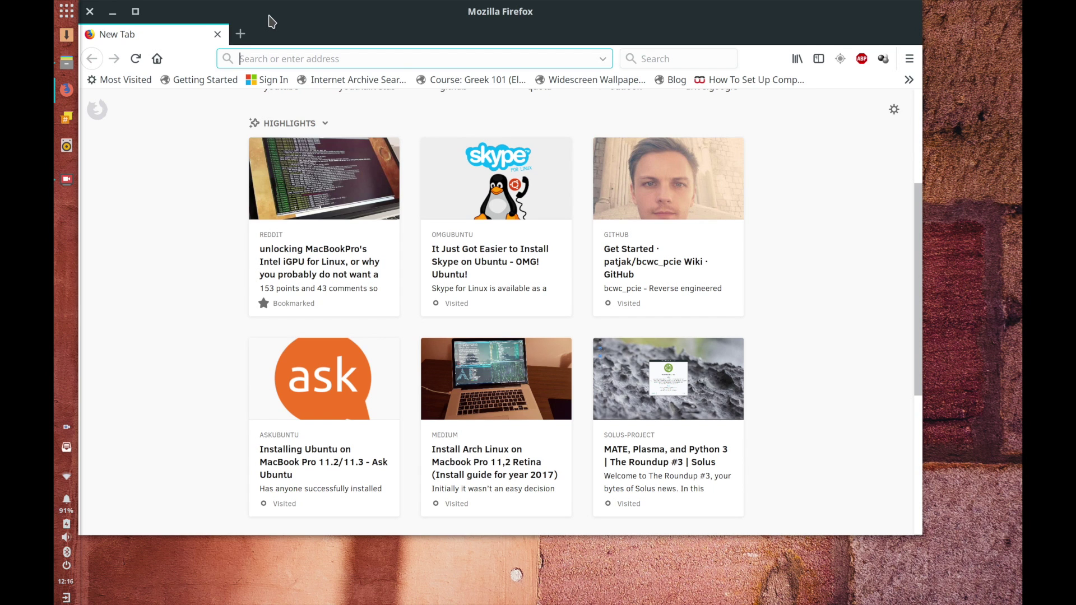
{"action": "left_click", "coordinate": [67, 46]}
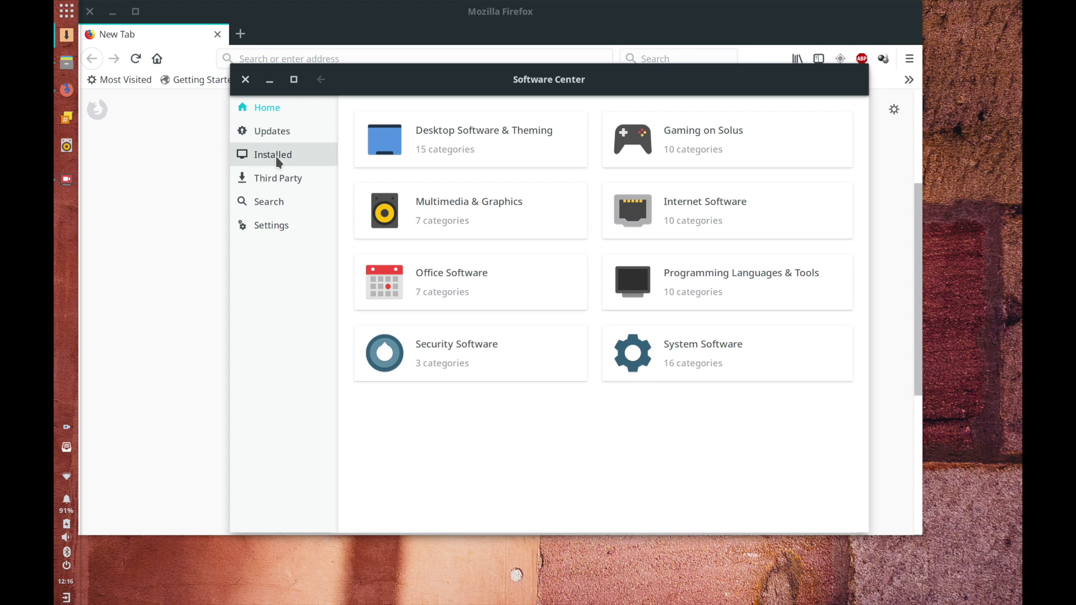
- Search Software Center for mate packages such as tmate, mate-menu and MATE Calc
{"action": "left_click", "coordinate": [275, 205]}
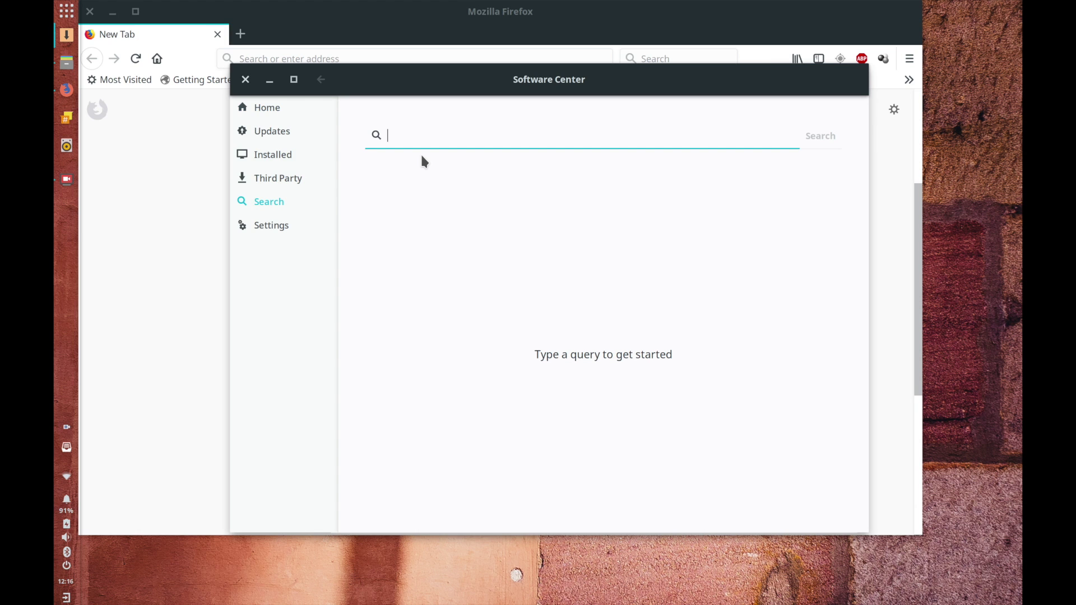
{"action": "type", "text": "mate"}
{"action": "key", "text": "Return"}
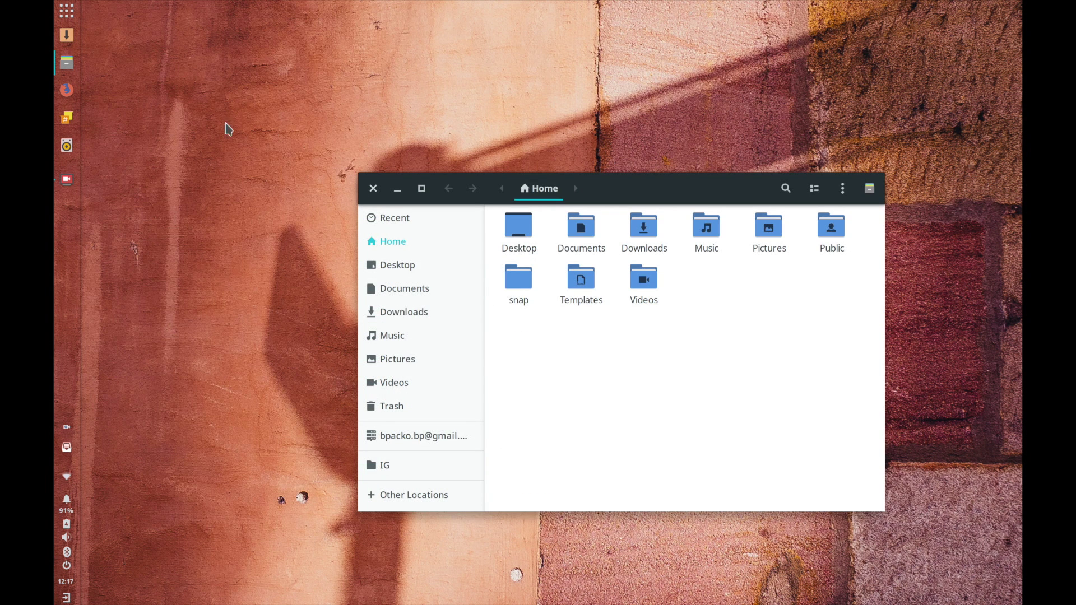
- Reopen Software Center from the top of the dock on its Home categories
{"action": "left_click", "coordinate": [68, 36]}
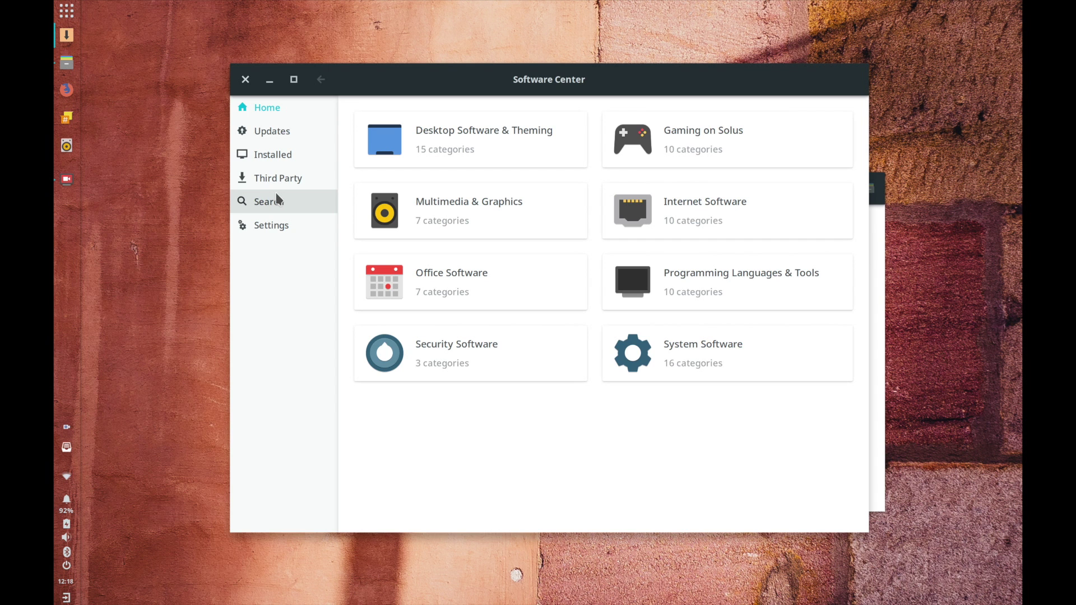
- Launch LibreOffice Writer from a 'libre' menu search, opening a blank Untitled 1 document
{"action": "key", "text": "super"}
{"action": "type", "text": "libre"}
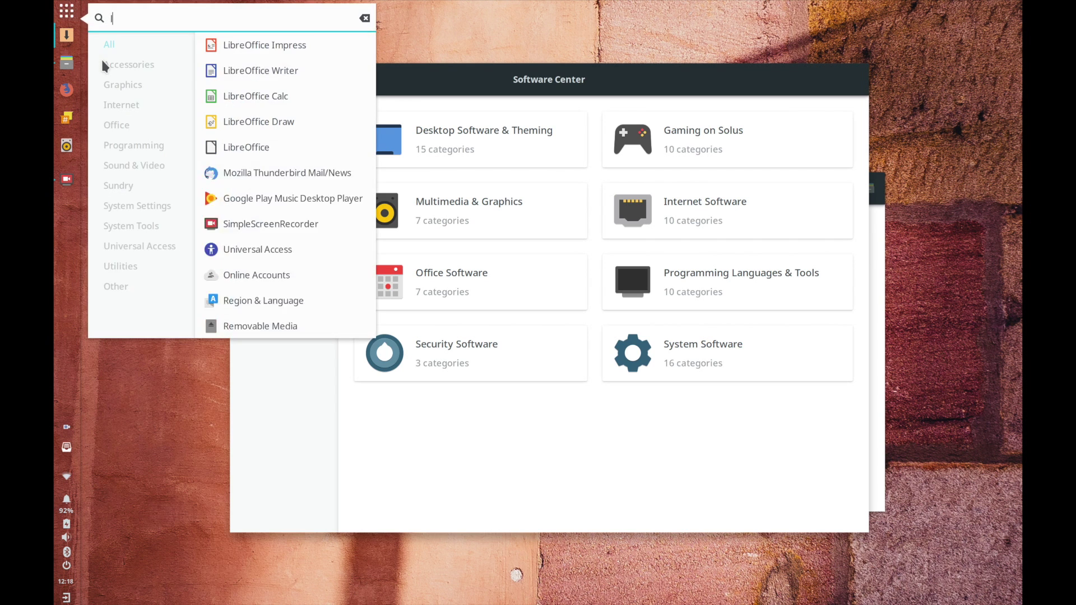
{"action": "left_click", "coordinate": [224, 72]}
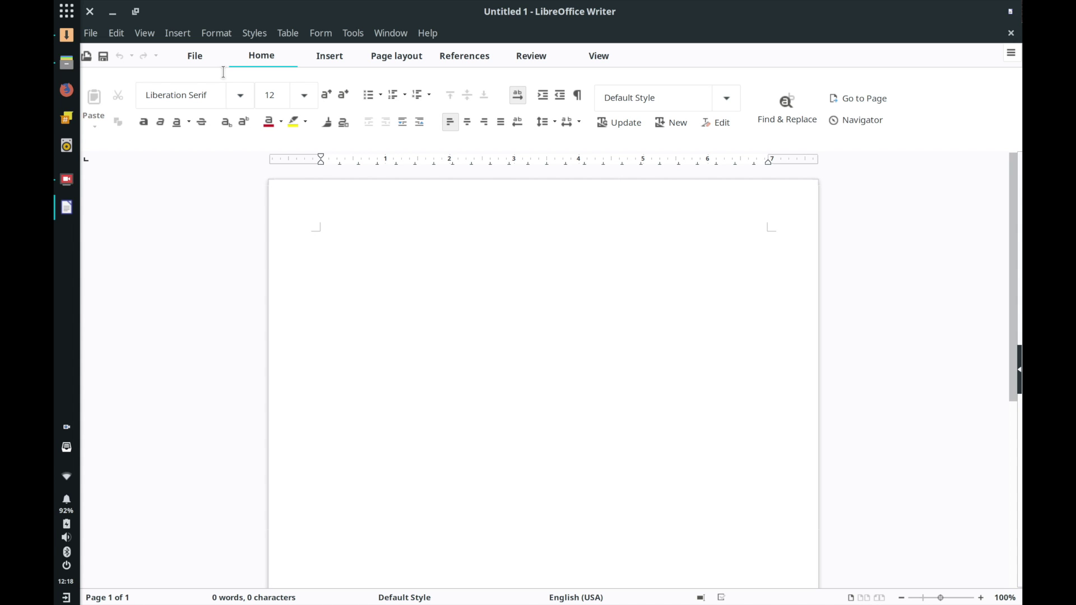
- Check the installed LibreOffice version, 6.0.0.3, under Help > About, then close it
{"action": "left_click", "coordinate": [434, 36]}
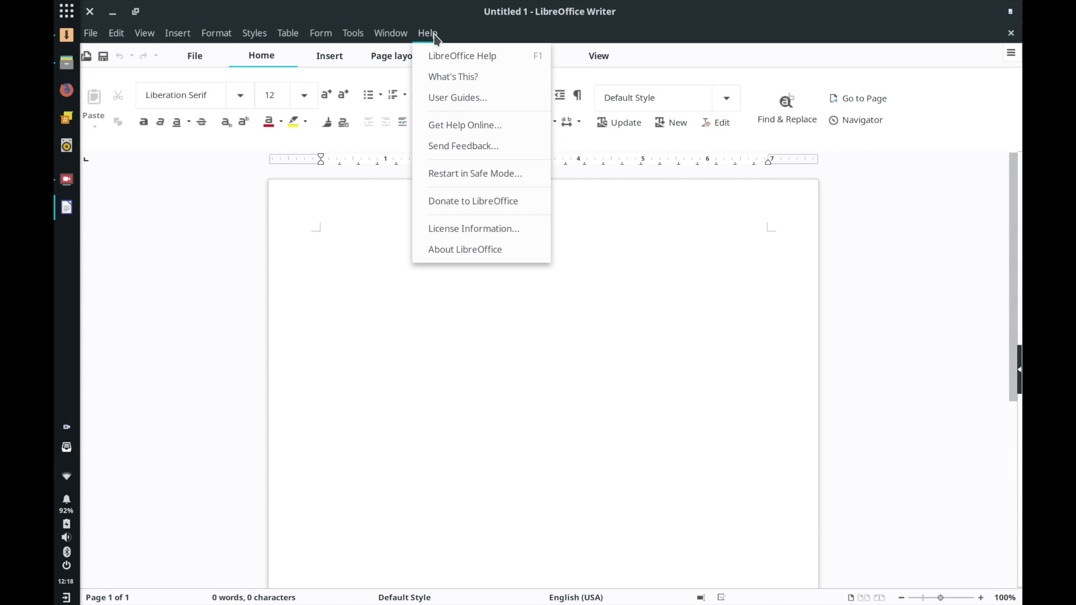
{"action": "left_click", "coordinate": [451, 249]}
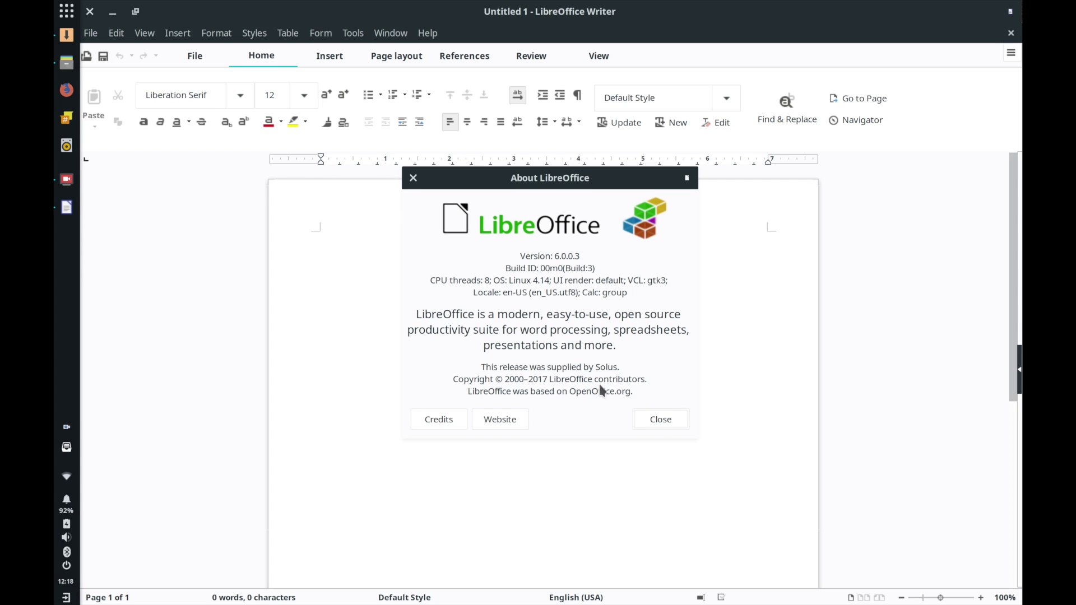
{"action": "left_click", "coordinate": [659, 421]}
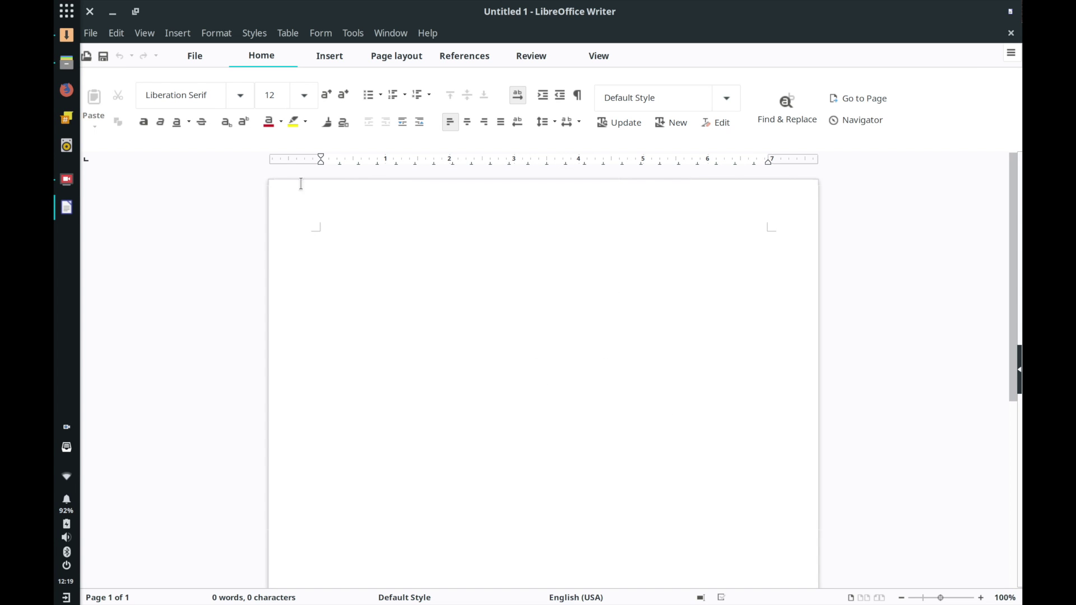
- Close LibreOffice Writer and the Software Center, then launch Firefox to a New Tab page
{"action": "left_click", "coordinate": [90, 12]}
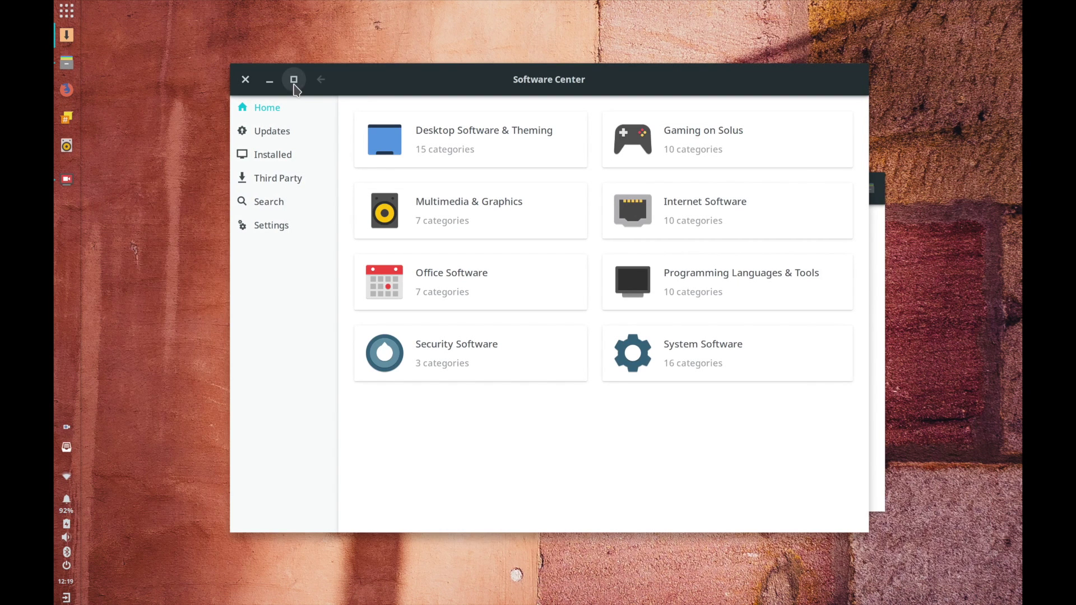
{"action": "left_click_drag", "start_coordinate": [368, 88], "coordinate": [255, 53]}
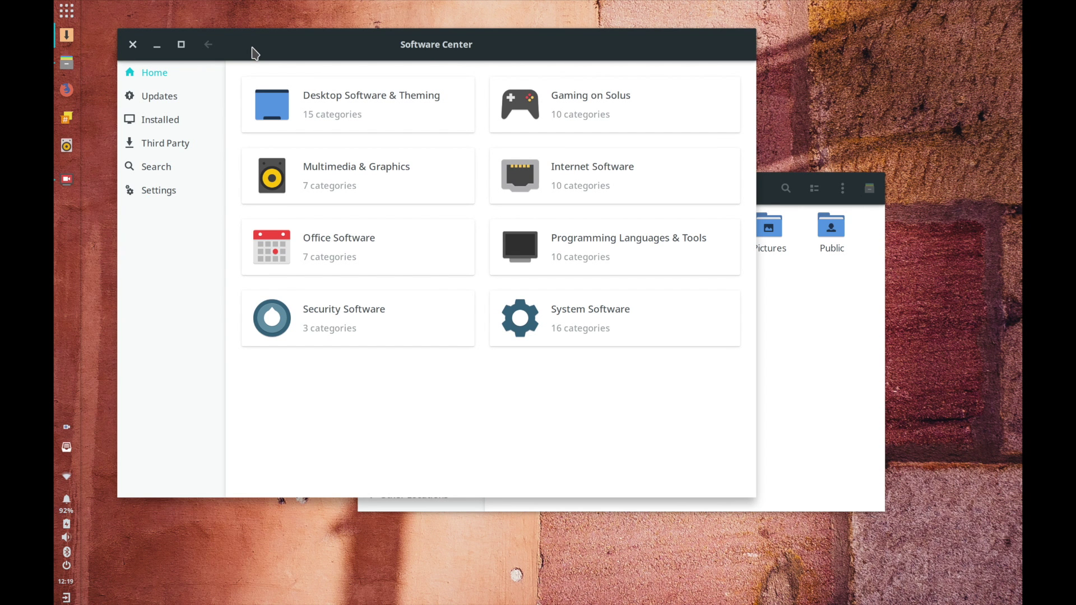
{"action": "left_click", "coordinate": [133, 44]}
{"action": "left_click", "coordinate": [67, 90]}
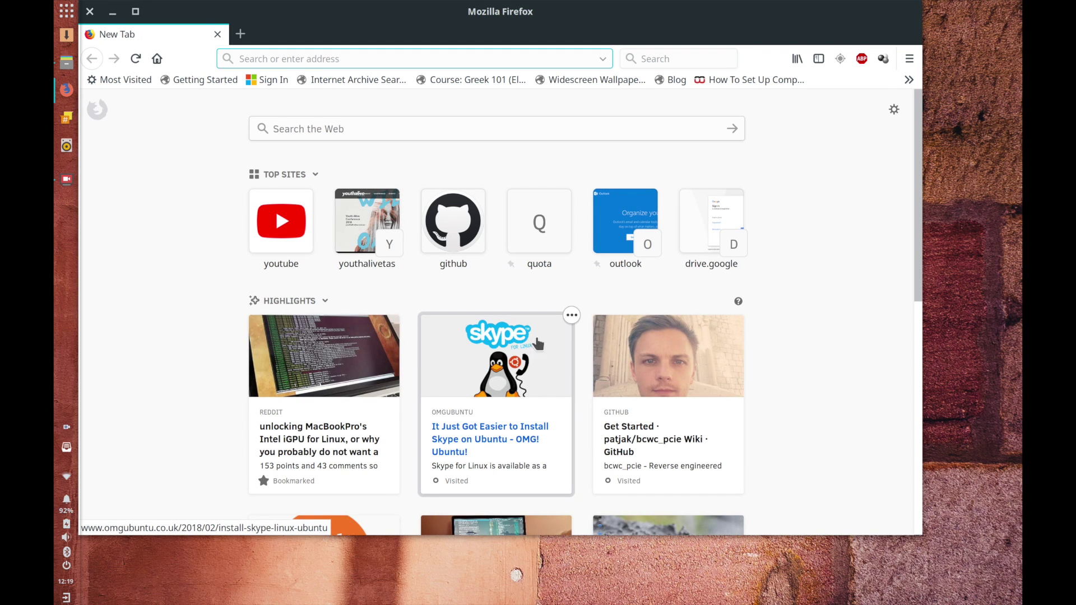
- Open the bcwc_pcie Get Started wiki page from the GitHub highlight and skim down it
{"action": "left_click", "coordinate": [642, 364]}
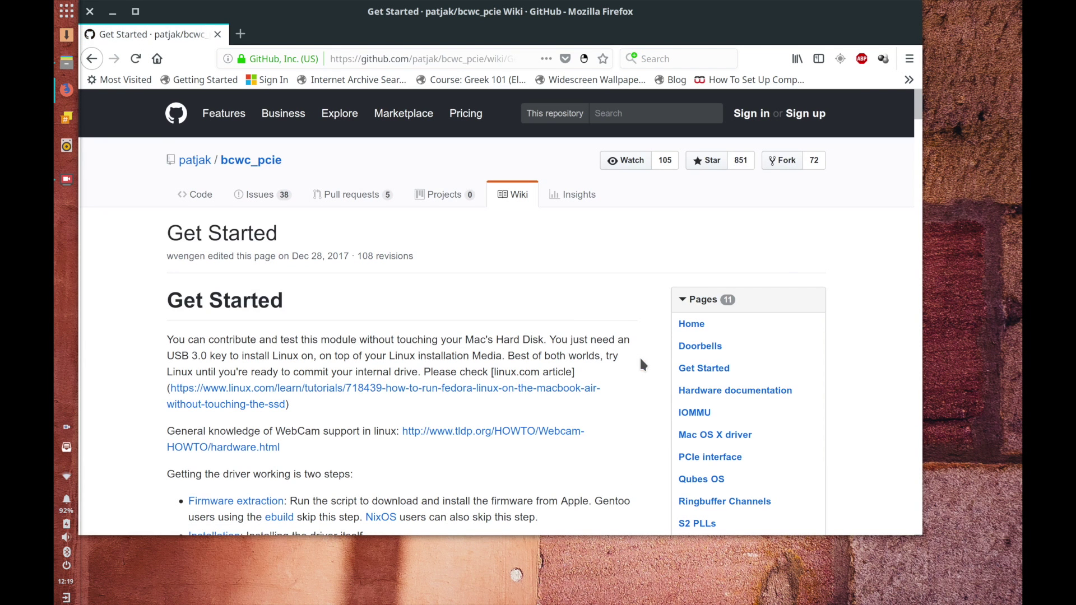
{"action": "scroll", "coordinate": [574, 423], "scroll_direction": "down", "scroll_amount": 4}
{"action": "scroll", "coordinate": [576, 429], "scroll_direction": "down", "scroll_amount": 4}
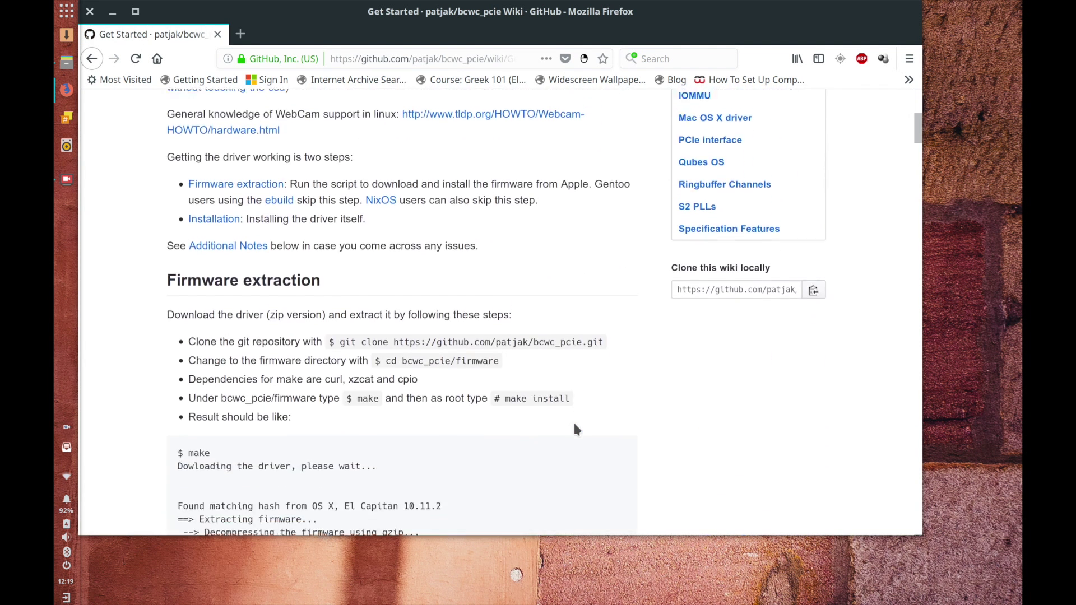
{"action": "scroll", "coordinate": [575, 429], "scroll_direction": "down", "scroll_amount": 6}
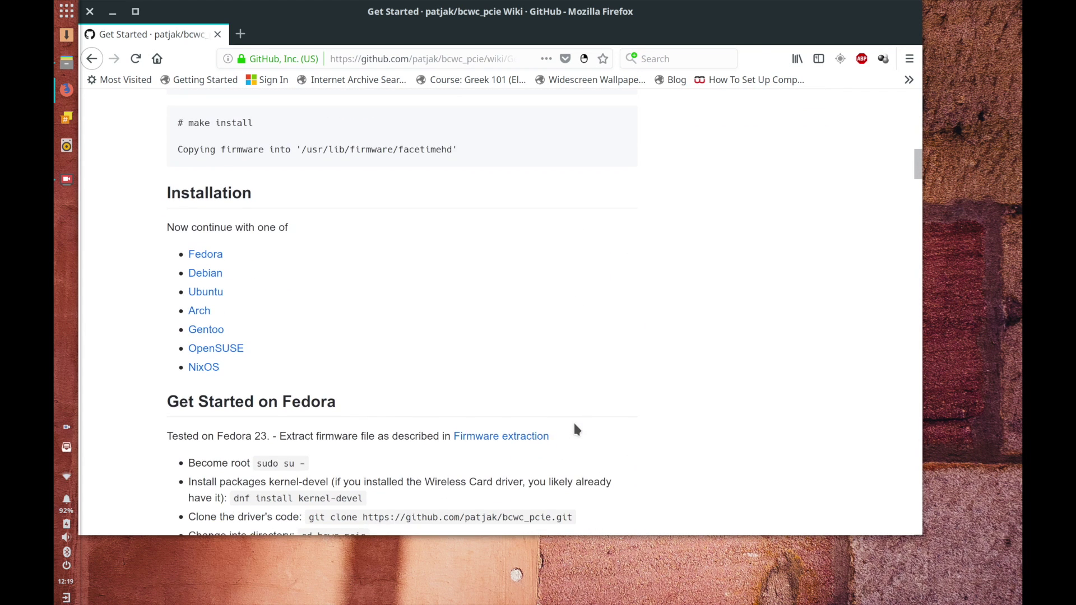
{"action": "scroll", "coordinate": [575, 429], "scroll_direction": "down", "scroll_amount": 4}
{"action": "scroll", "coordinate": [575, 428], "scroll_direction": "down", "scroll_amount": 8}
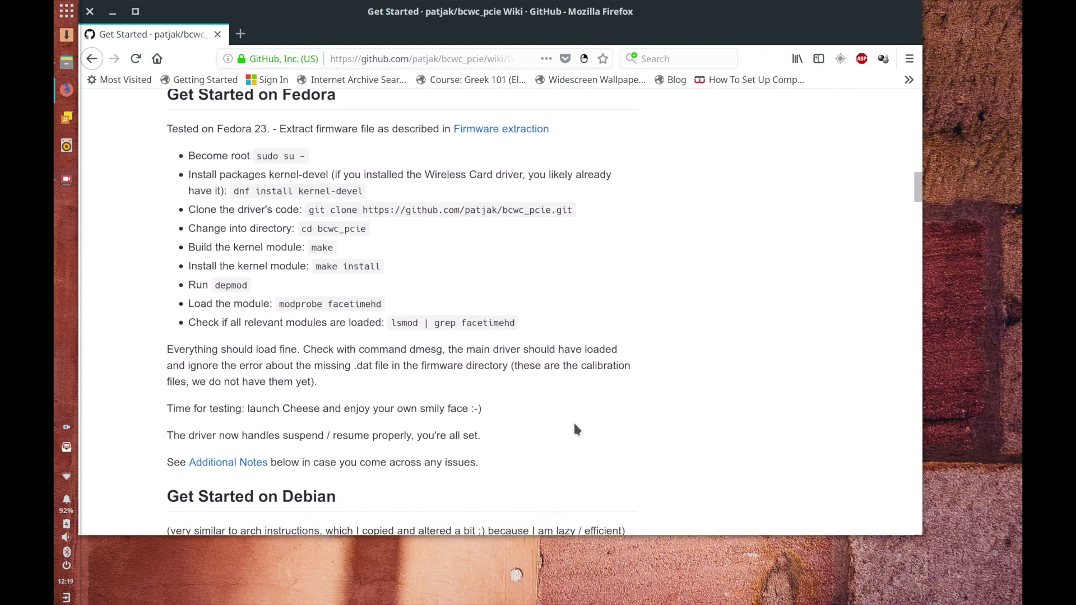
{"action": "scroll", "coordinate": [575, 429], "scroll_direction": "down", "scroll_amount": 2}
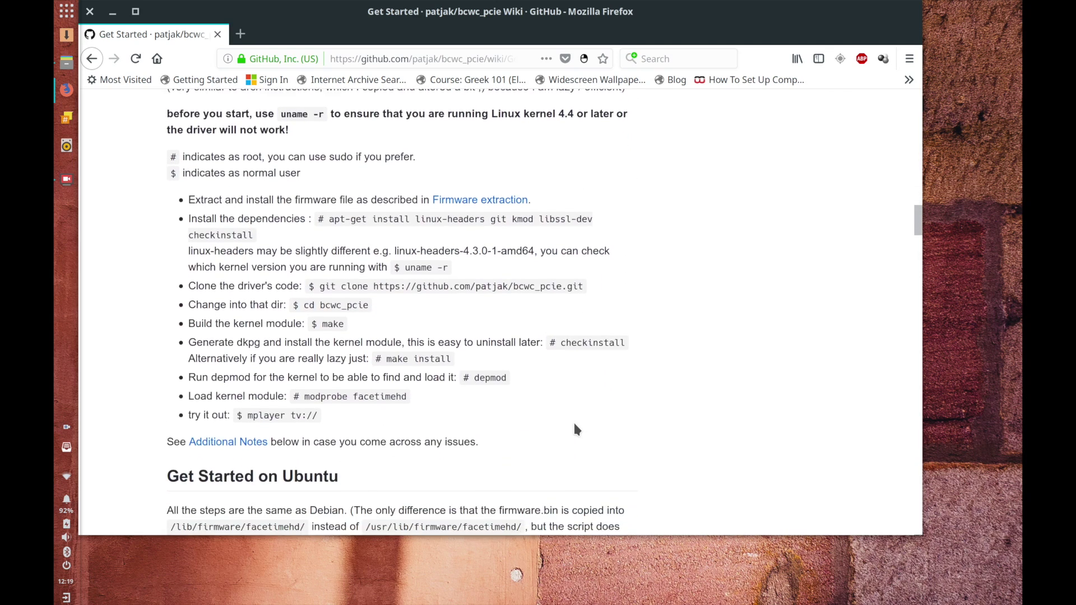
{"action": "scroll", "coordinate": [575, 429], "scroll_direction": "up", "scroll_amount": 6}
- Return to the wiki's top and read through the DKMS Debian package and Arch install guides
{"action": "key", "text": "Home"}
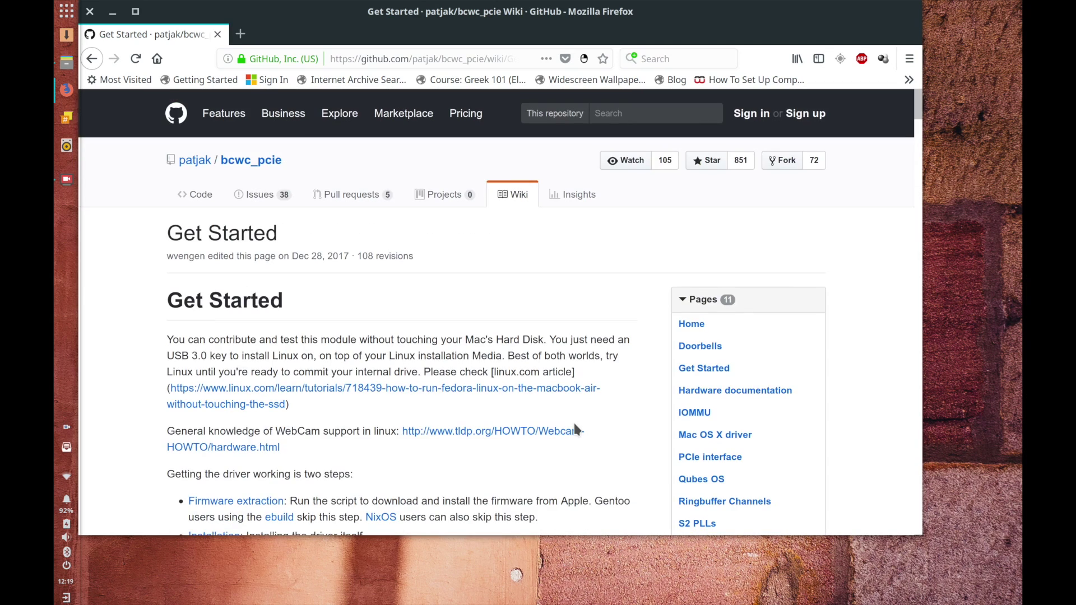
{"action": "scroll", "coordinate": [575, 428], "scroll_direction": "down", "scroll_amount": 6}
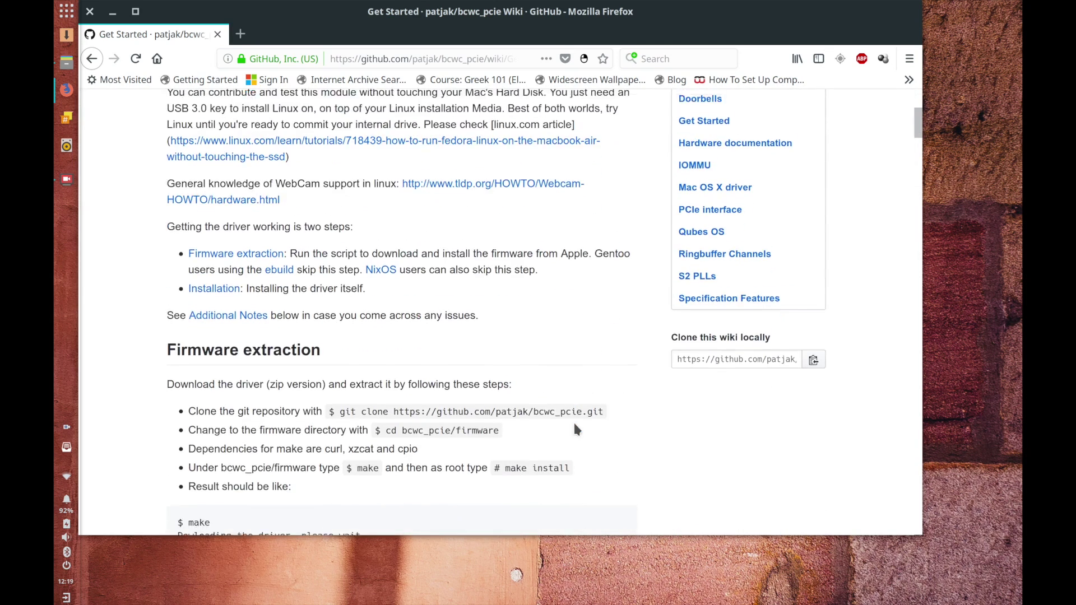
{"action": "scroll", "coordinate": [574, 426], "scroll_direction": "down", "scroll_amount": 5}
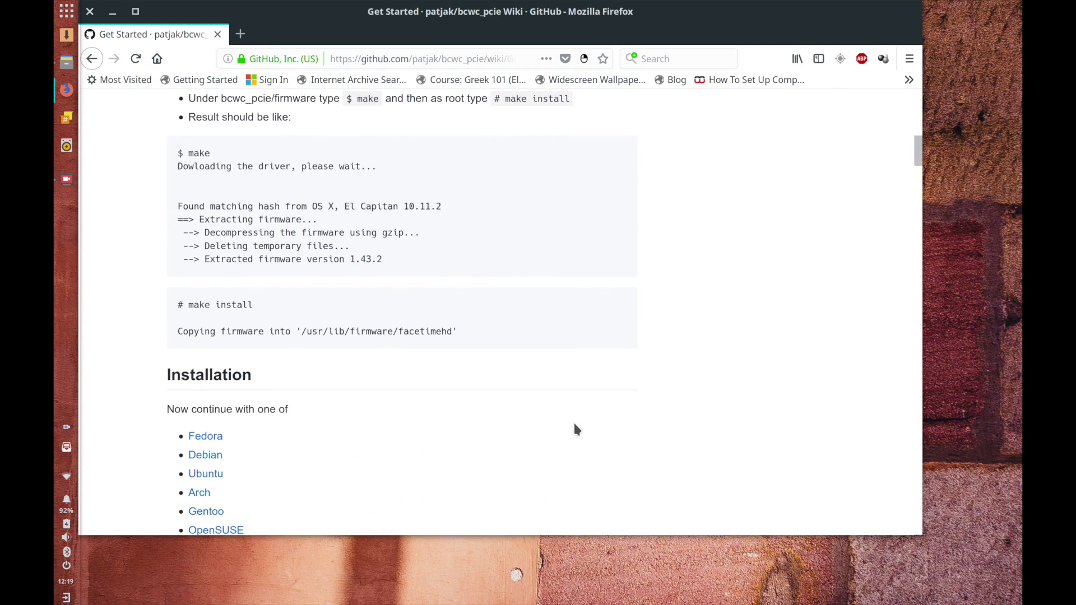
{"action": "scroll", "coordinate": [574, 424], "scroll_direction": "down", "scroll_amount": 3}
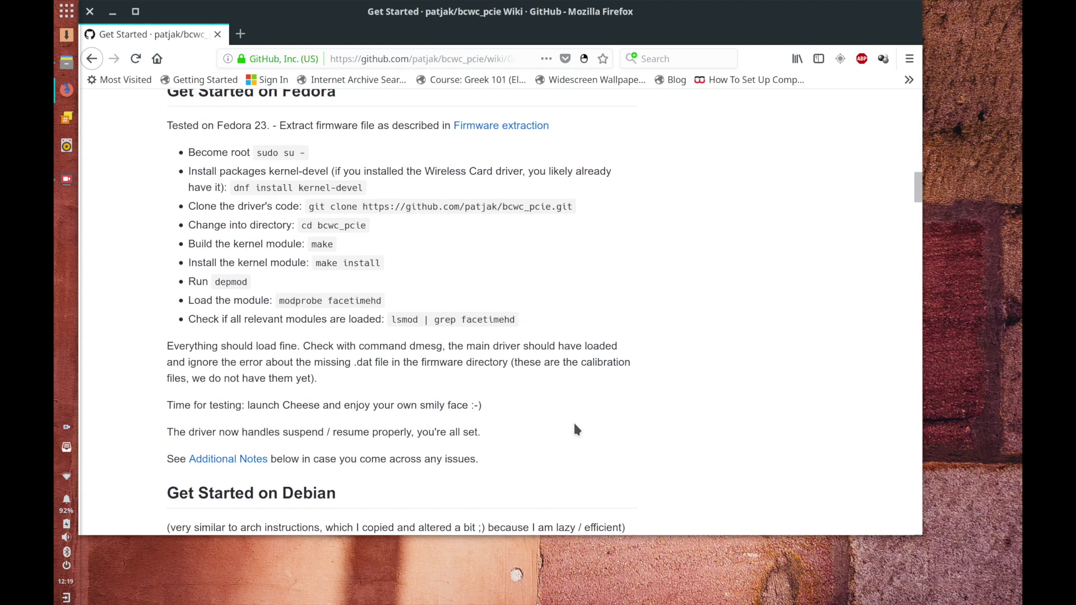
{"action": "scroll", "coordinate": [575, 426], "scroll_direction": "down", "scroll_amount": 5}
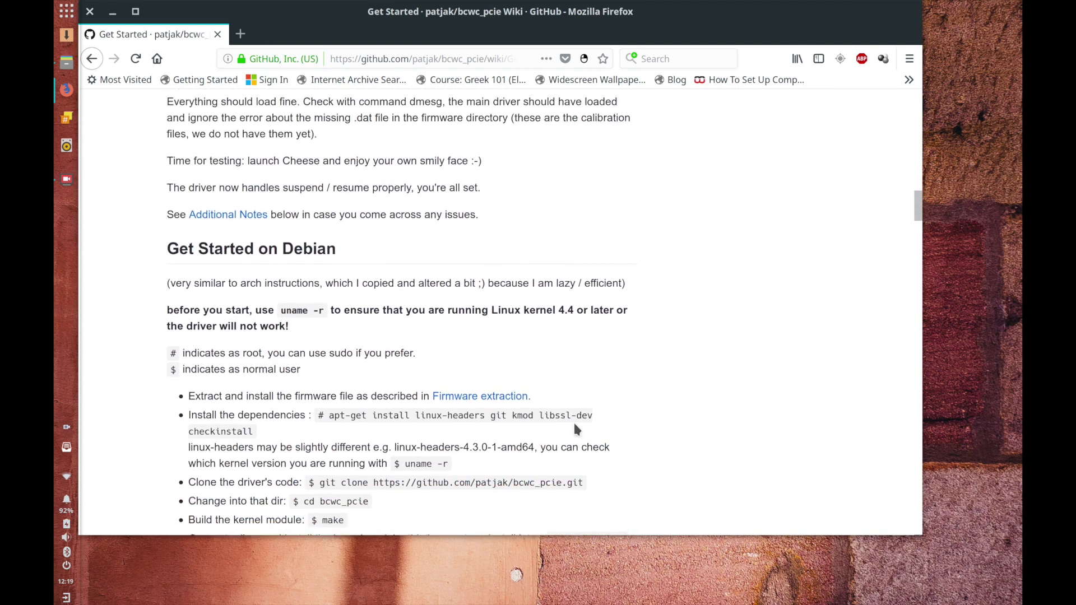
{"action": "scroll", "coordinate": [574, 426], "scroll_direction": "down", "scroll_amount": 7}
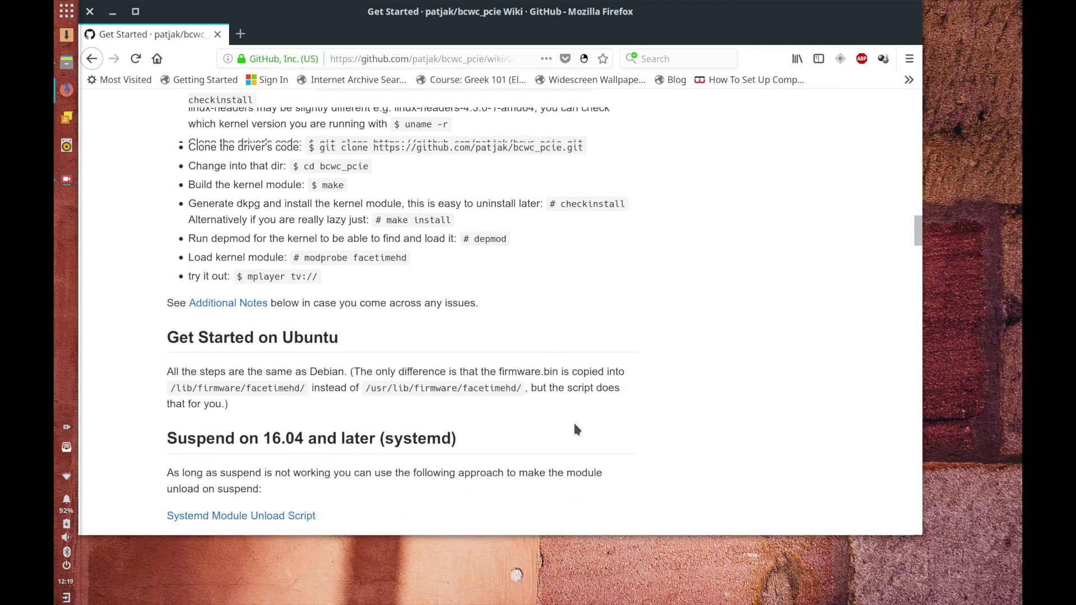
{"action": "scroll", "coordinate": [575, 429], "scroll_direction": "down", "scroll_amount": 4}
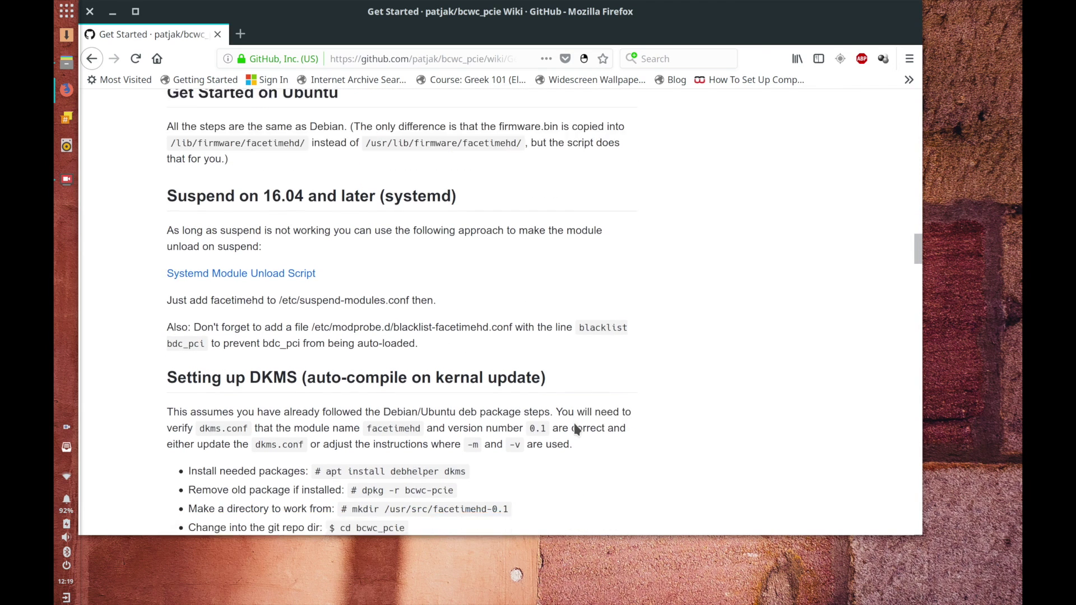
{"action": "scroll", "coordinate": [576, 429], "scroll_direction": "down", "scroll_amount": 2}
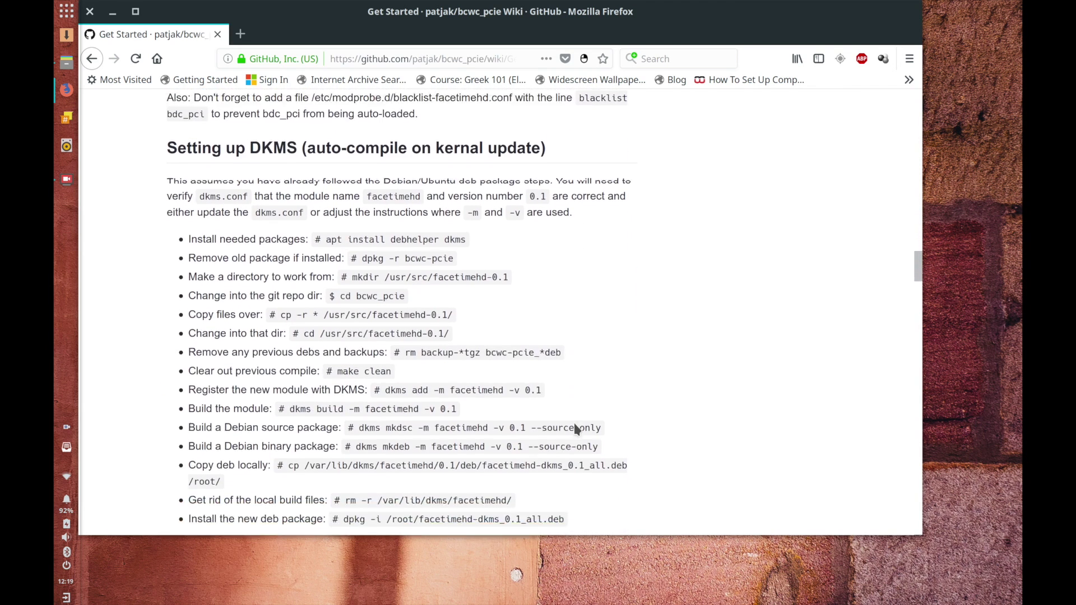
{"action": "scroll", "coordinate": [576, 429], "scroll_direction": "down", "scroll_amount": 6}
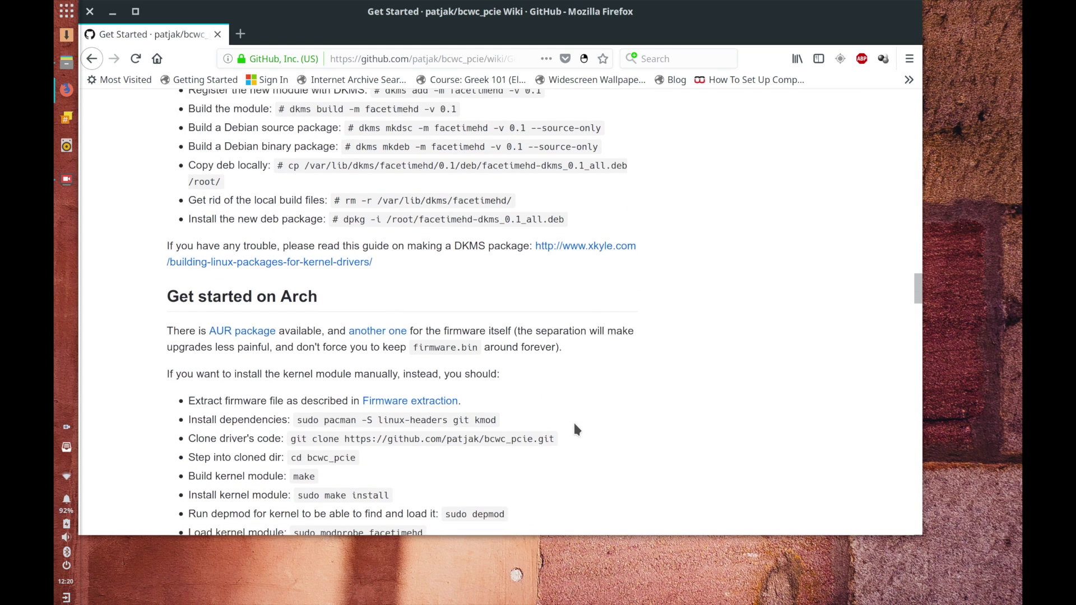
{"action": "scroll", "coordinate": [575, 427], "scroll_direction": "down", "scroll_amount": 2}
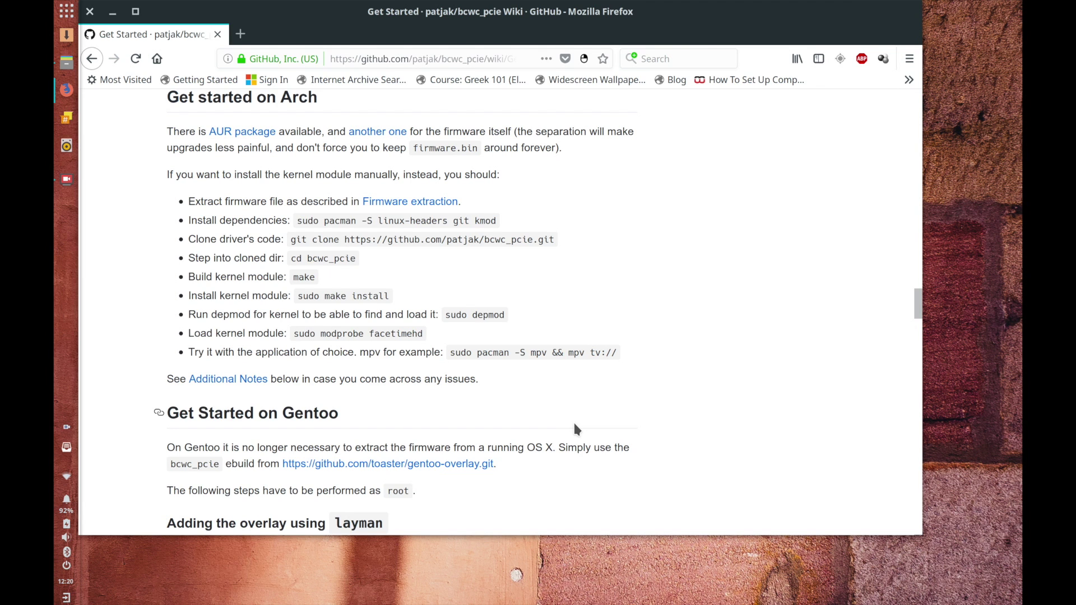
{"action": "scroll", "coordinate": [574, 426], "scroll_direction": "down", "scroll_amount": 6}
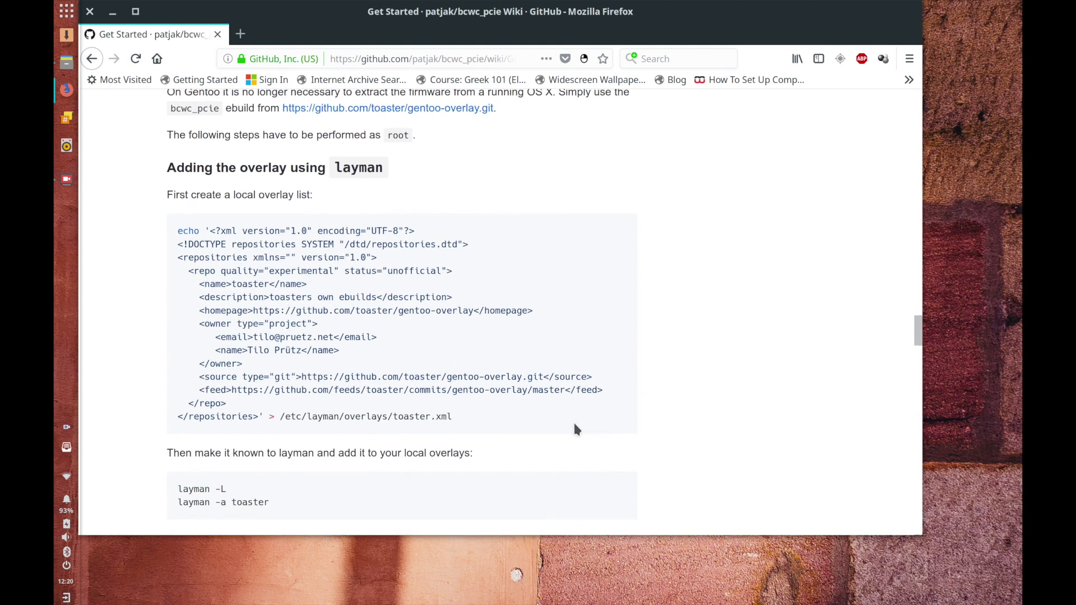
{"action": "scroll", "coordinate": [573, 422], "scroll_direction": "down", "scroll_amount": 10}
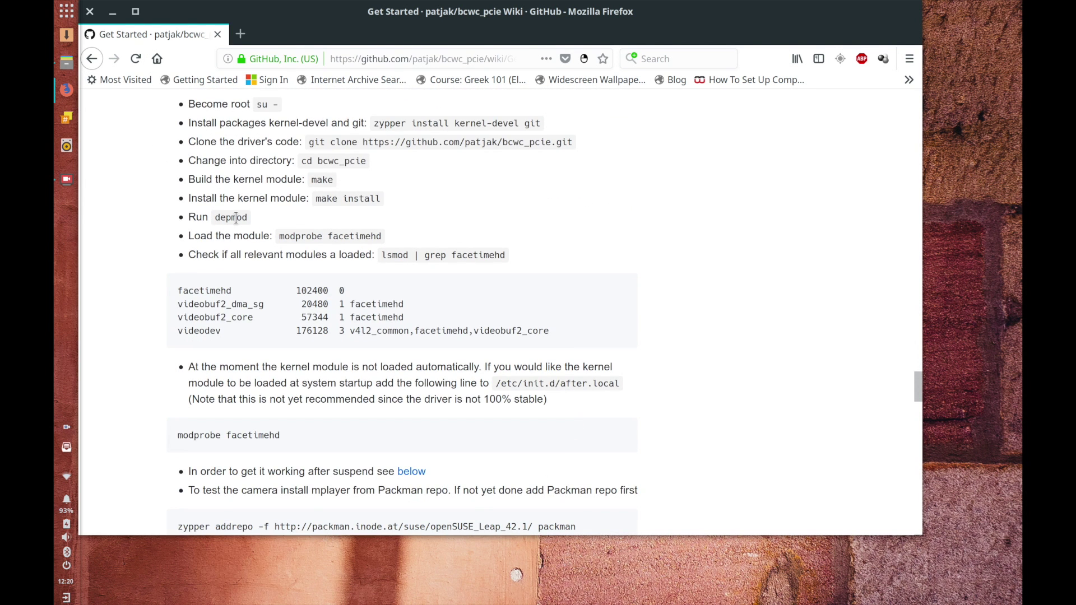
{"action": "scroll", "coordinate": [236, 218], "scroll_direction": "up", "scroll_amount": 3}
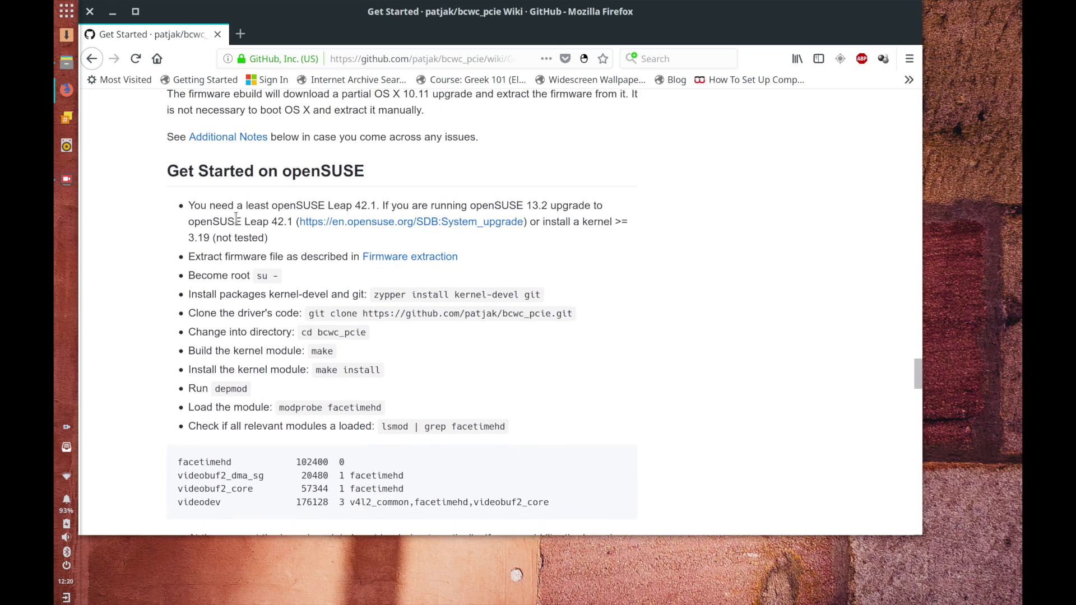
{"action": "scroll", "coordinate": [236, 218], "scroll_direction": "up", "scroll_amount": 20}
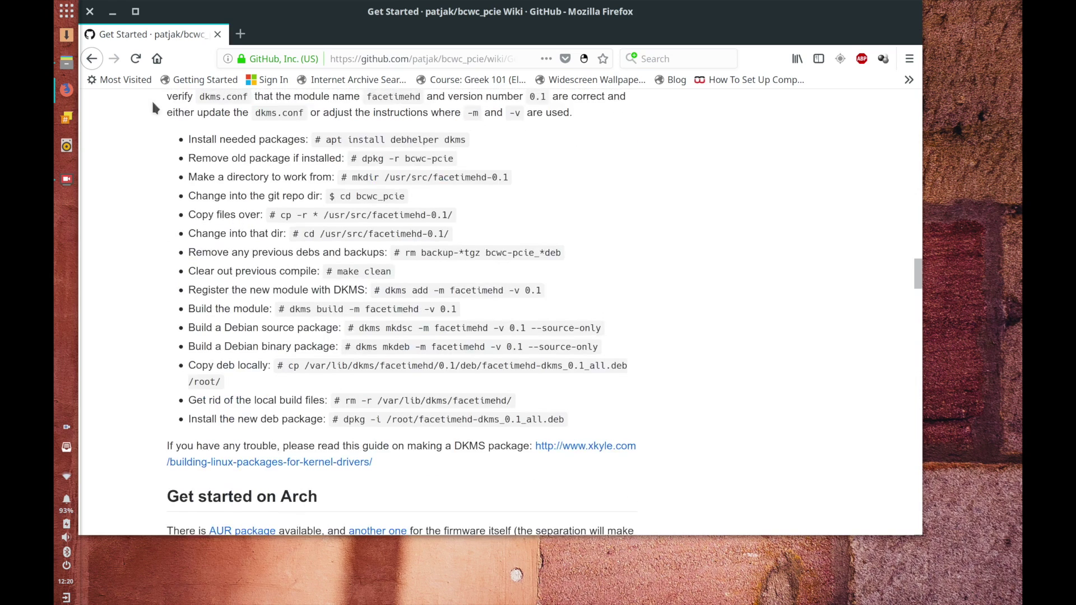